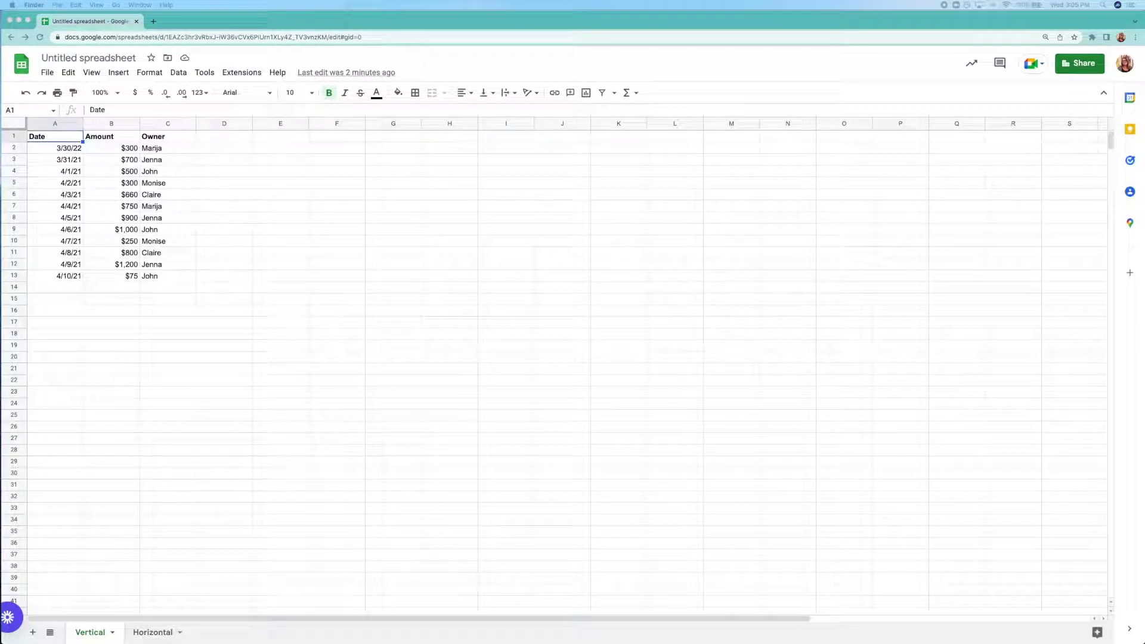
Step: Rename the untitled spreadsheet to 'Test Sheet One'
{"action": "left_click", "coordinate": [83, 58]}
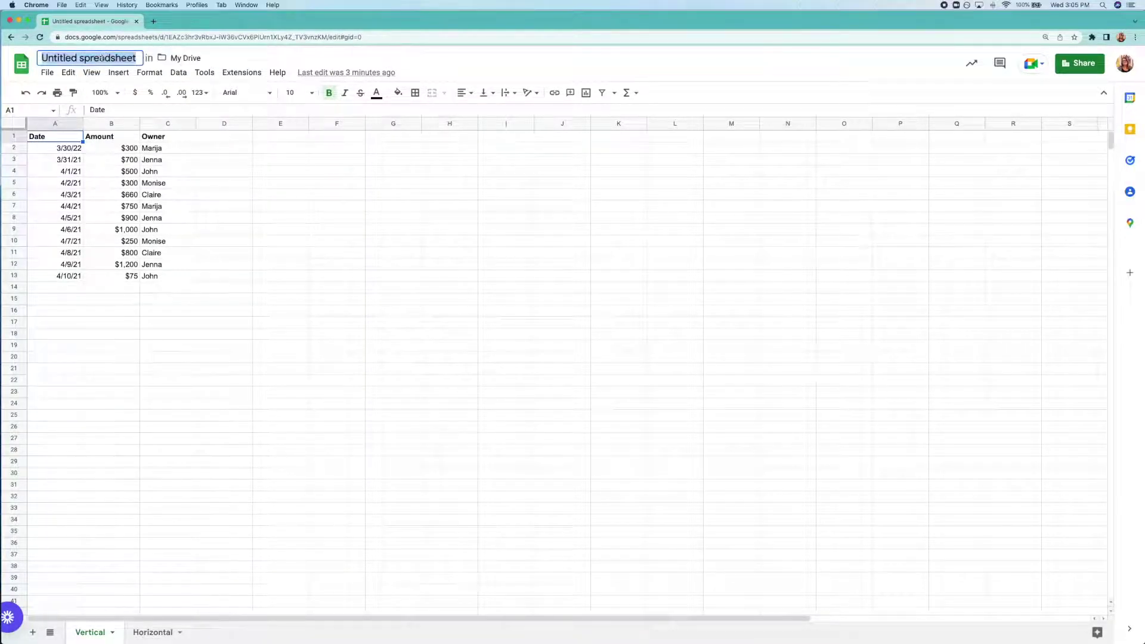
{"action": "type", "text": "Test Sheet One"}
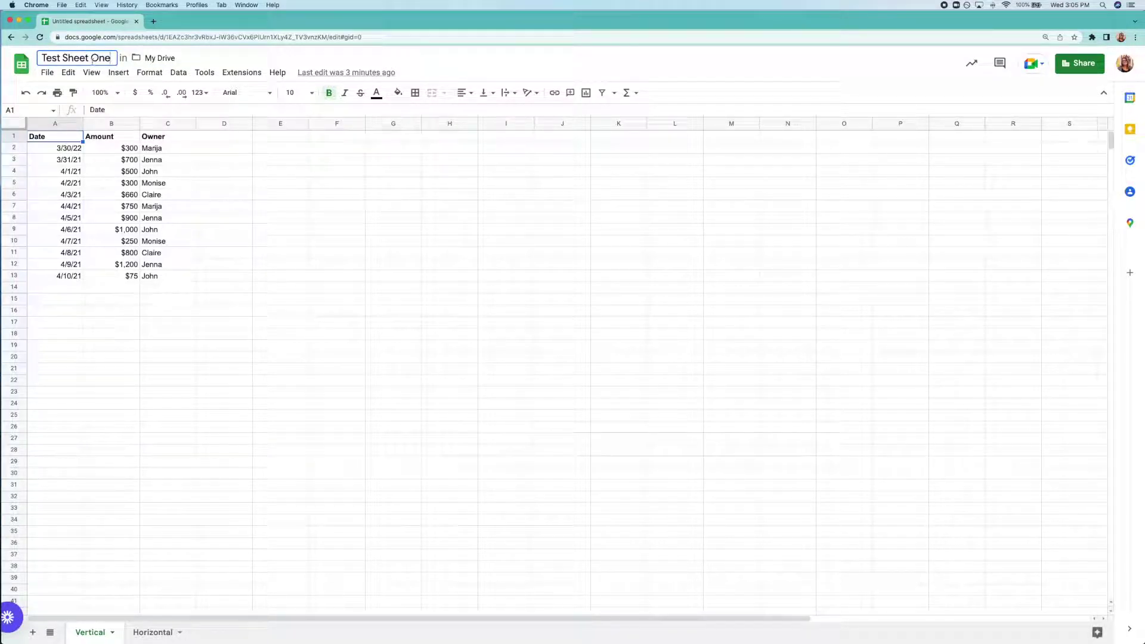
{"action": "left_click", "coordinate": [99, 631]}
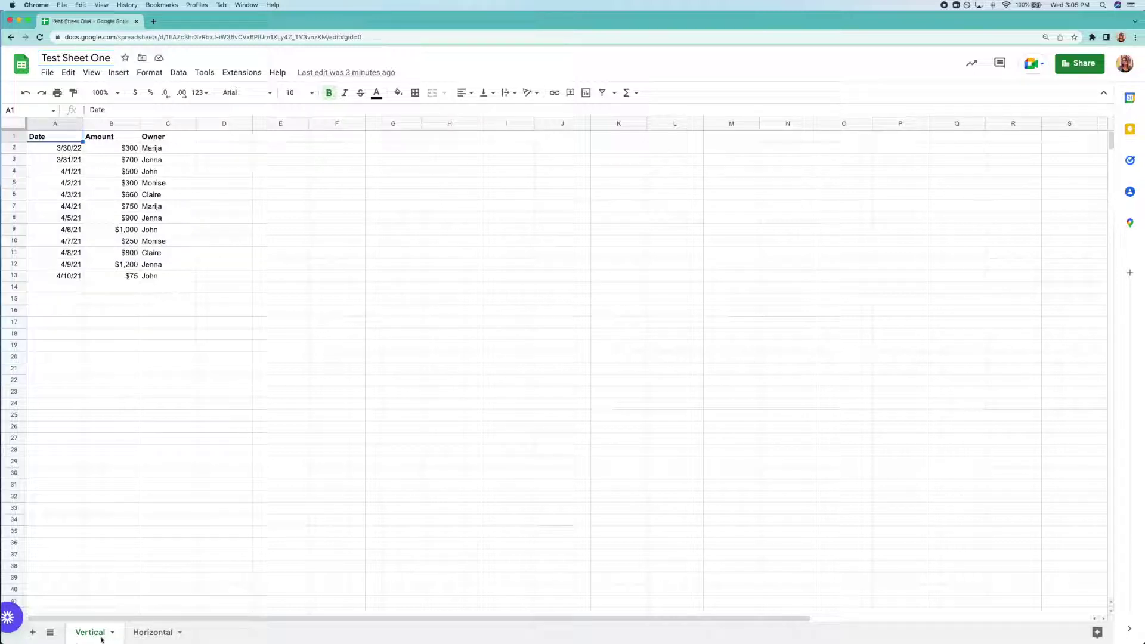
Step: Review the Vertical sheet's Date, Amount and Owner columns, then show the Horizontal sheet
{"action": "left_click", "coordinate": [181, 634]}
{"action": "left_click", "coordinate": [167, 577]}
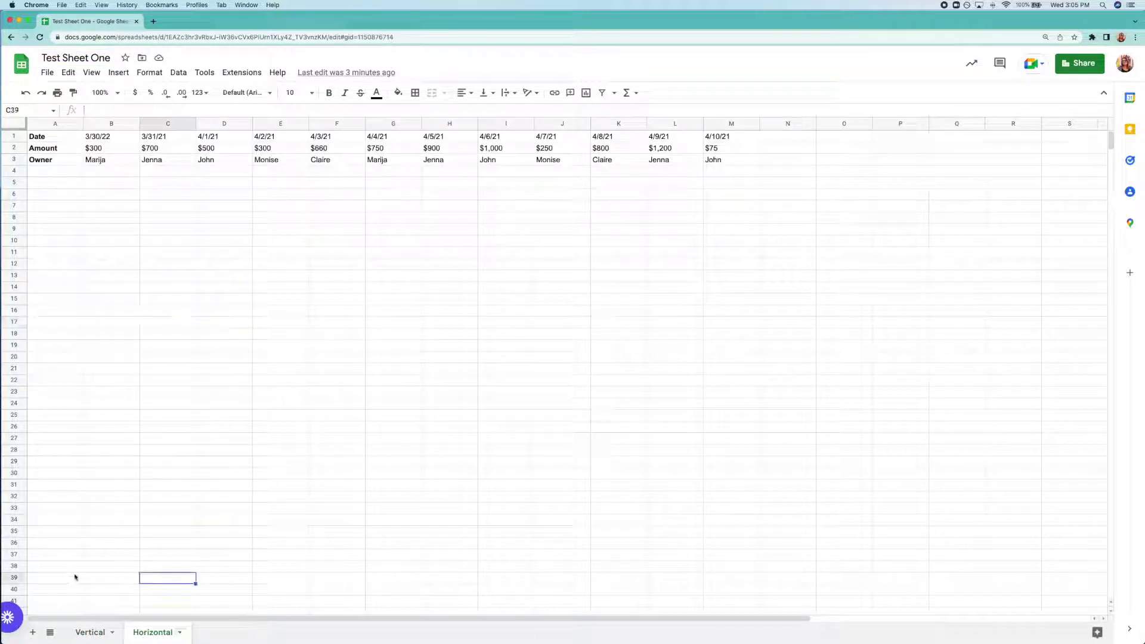
{"action": "left_click", "coordinate": [92, 631]}
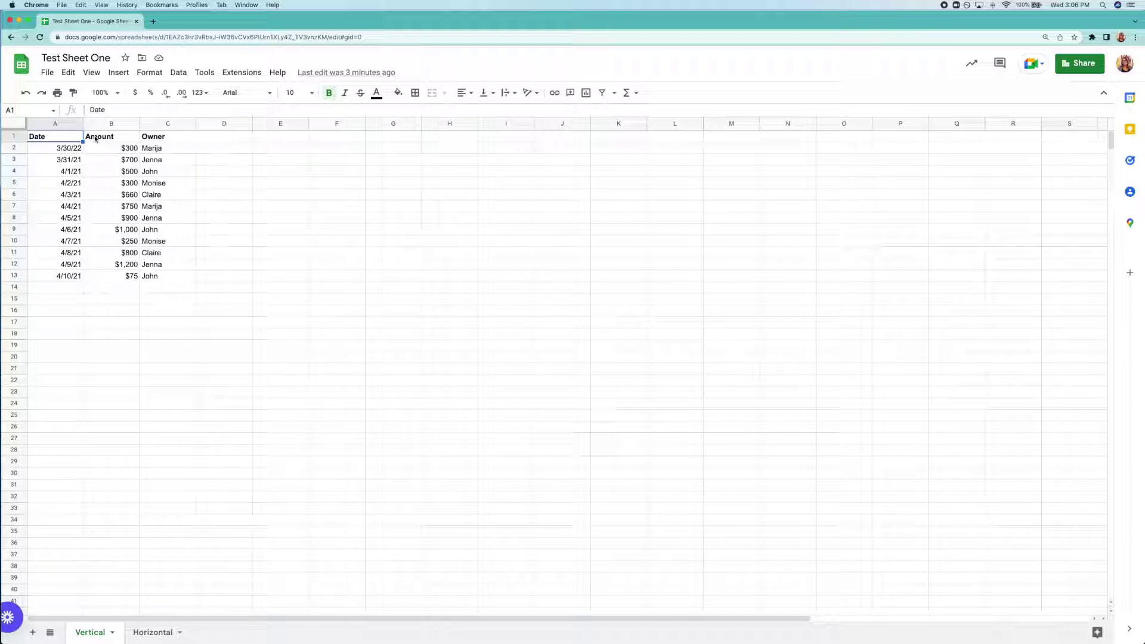
{"action": "left_click", "coordinate": [100, 139]}
{"action": "left_click", "coordinate": [148, 139]}
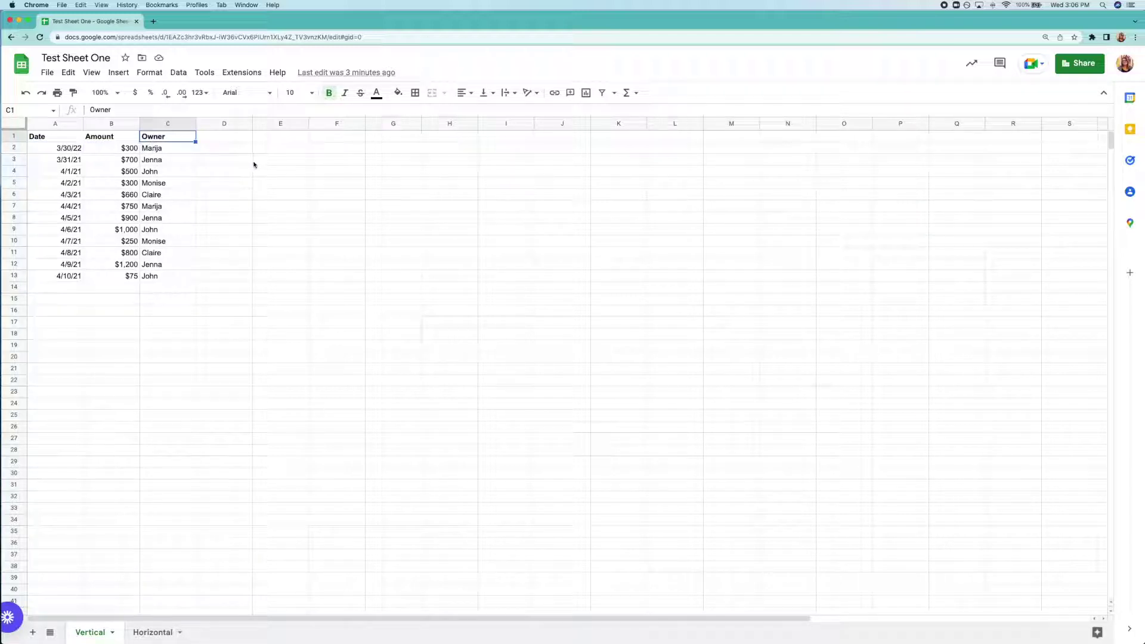
{"action": "left_click", "coordinate": [72, 123]}
{"action": "left_click", "coordinate": [114, 124]}
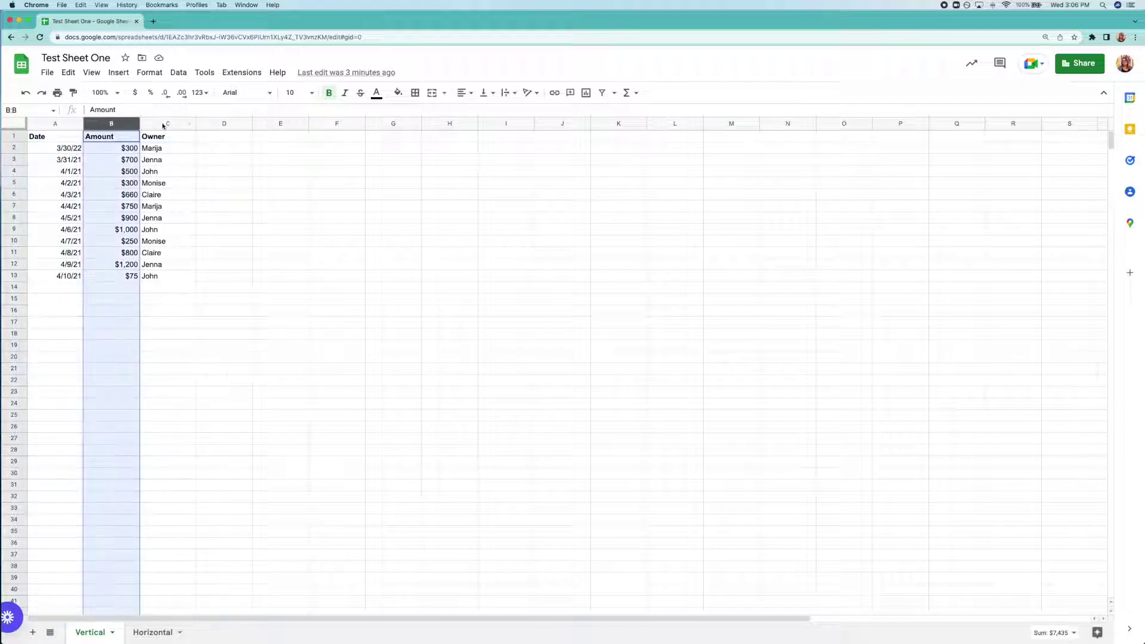
{"action": "left_click", "coordinate": [164, 123]}
{"action": "left_click", "coordinate": [222, 149]}
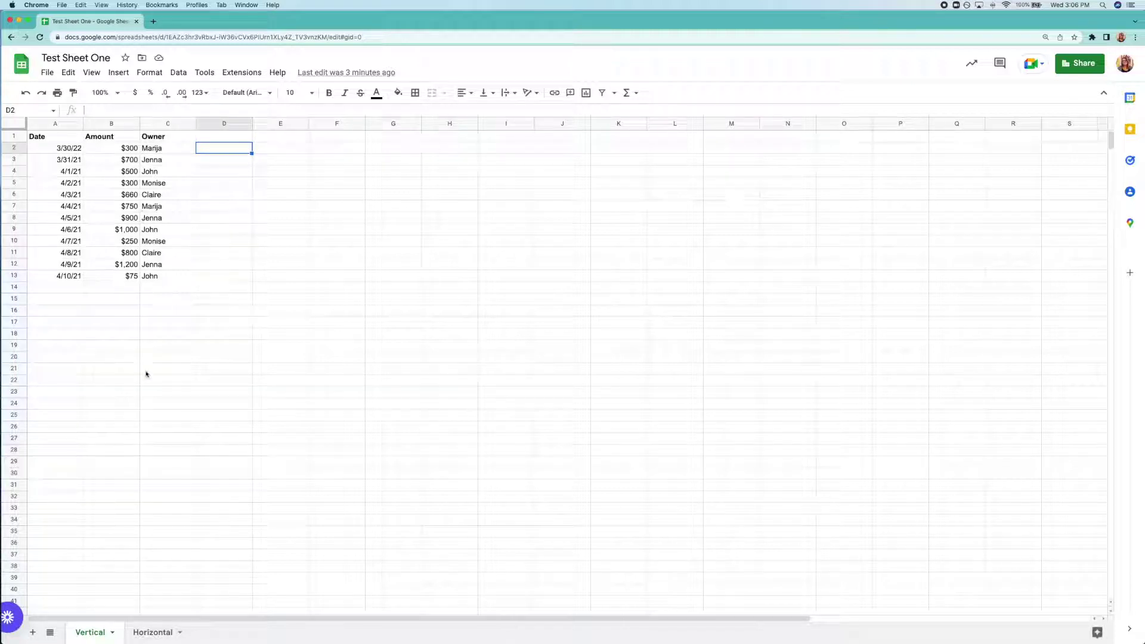
{"action": "left_click", "coordinate": [152, 633]}
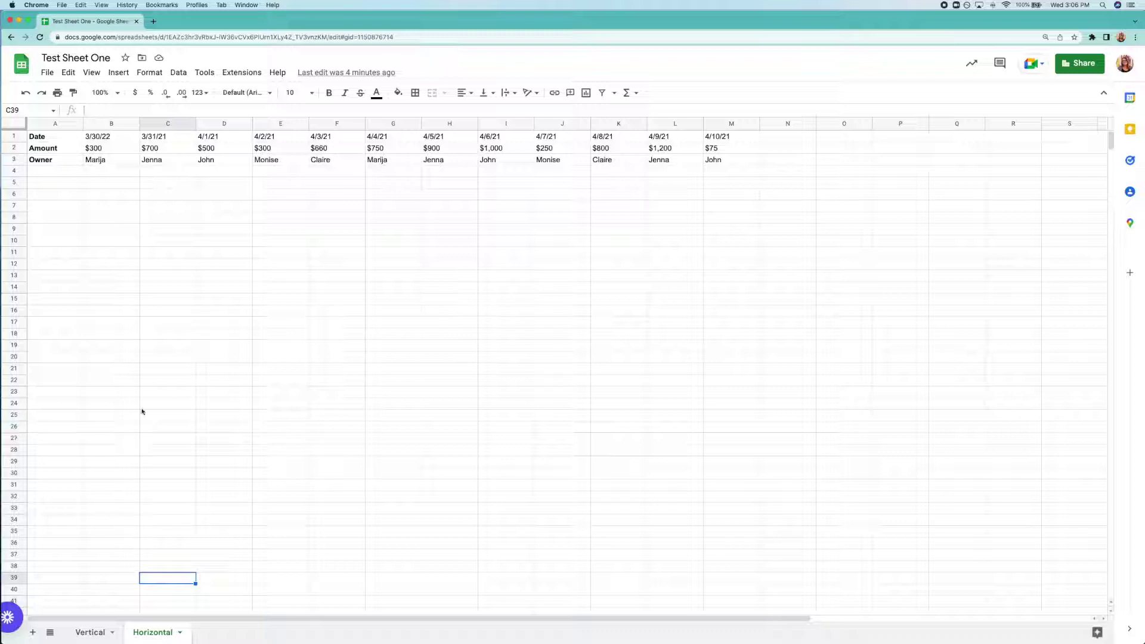
Step: Select all Horizontal sheet data, check File and Edit menus for Paste special, return to Vertical
{"action": "left_click", "coordinate": [15, 124]}
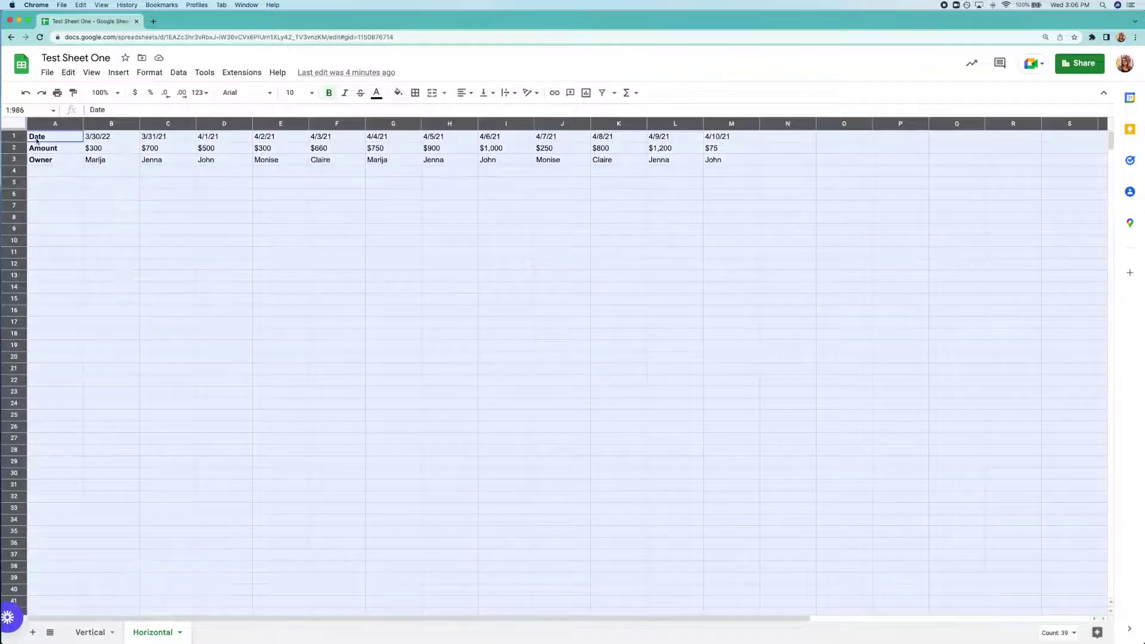
{"action": "left_click", "coordinate": [18, 124]}
{"action": "left_click", "coordinate": [47, 72]}
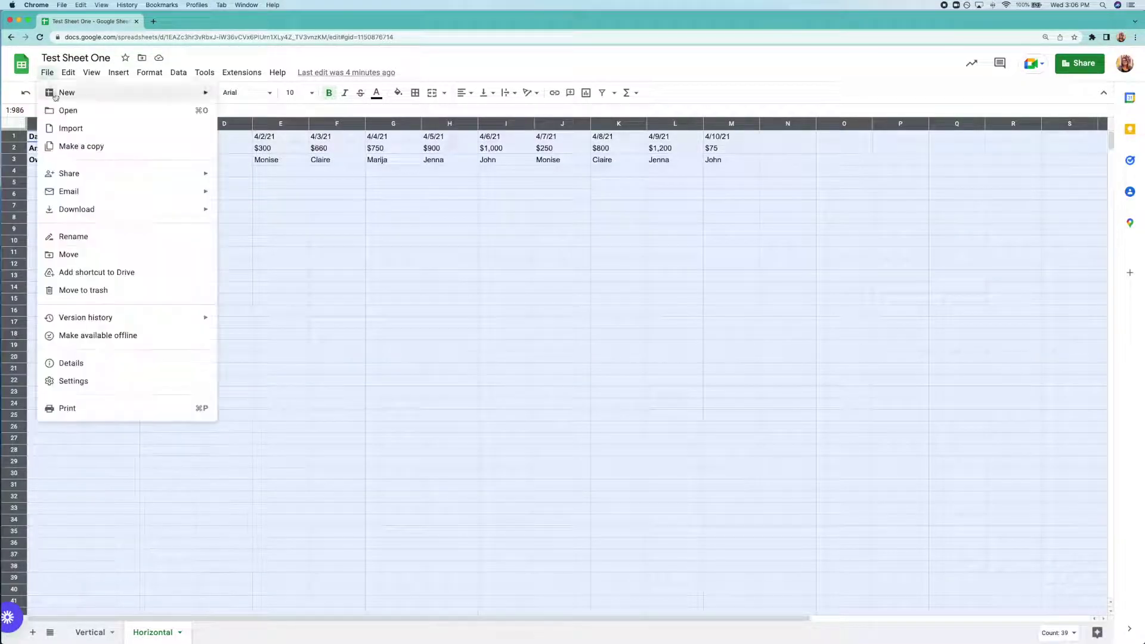
{"action": "mouse_move", "coordinate": [68, 73]}
{"action": "left_click", "coordinate": [88, 153]}
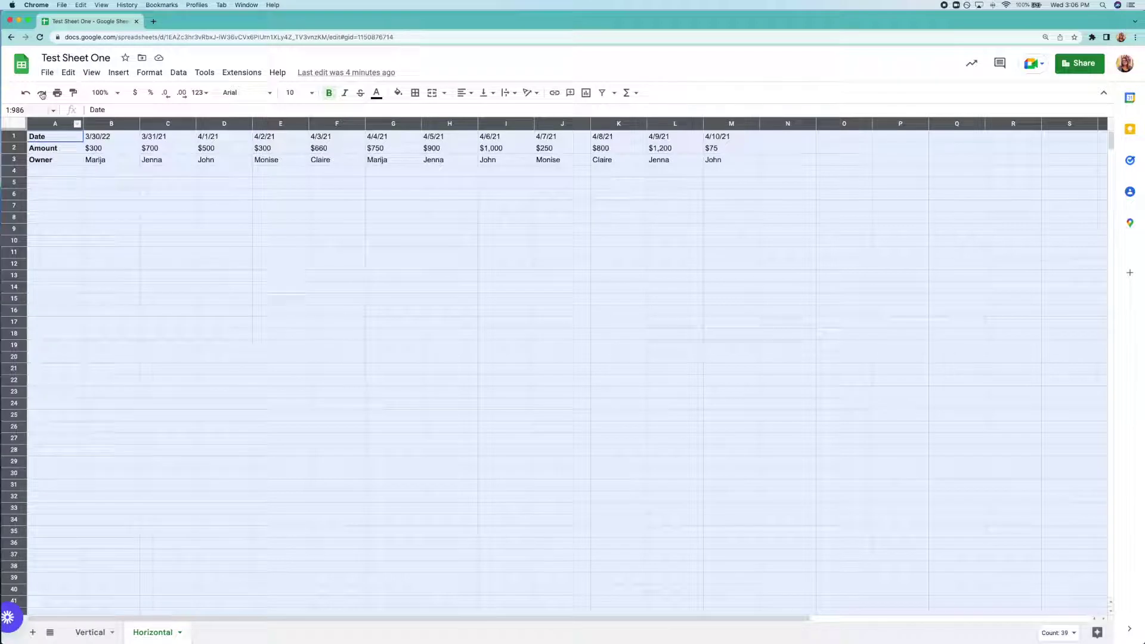
{"action": "left_click", "coordinate": [68, 72]}
{"action": "mouse_move", "coordinate": [96, 191]}
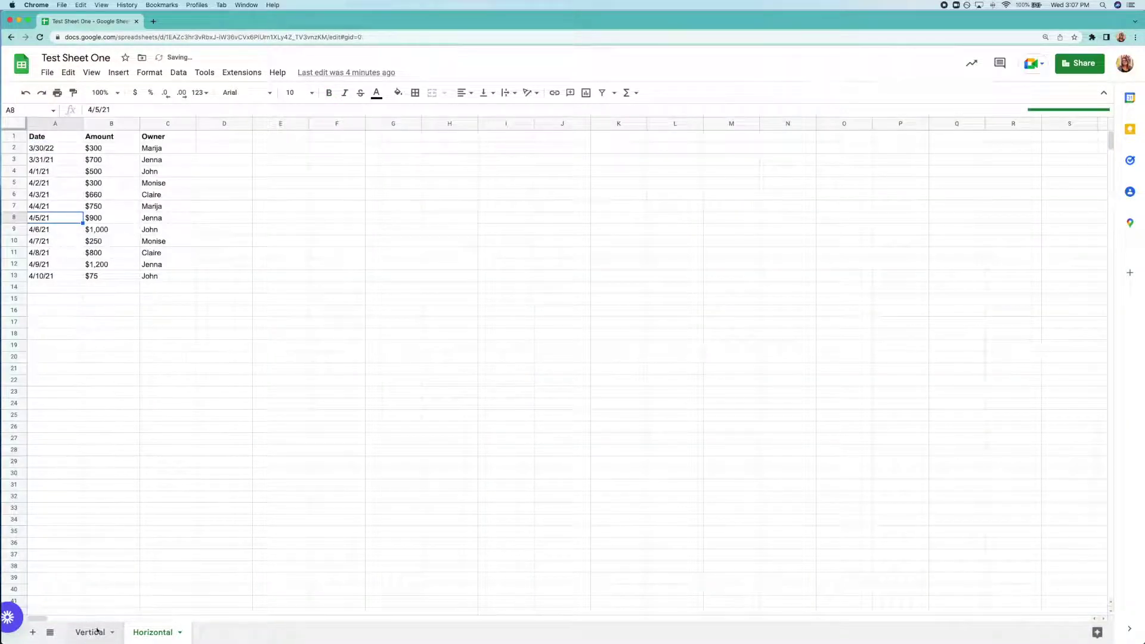
{"action": "left_click", "coordinate": [97, 631]}
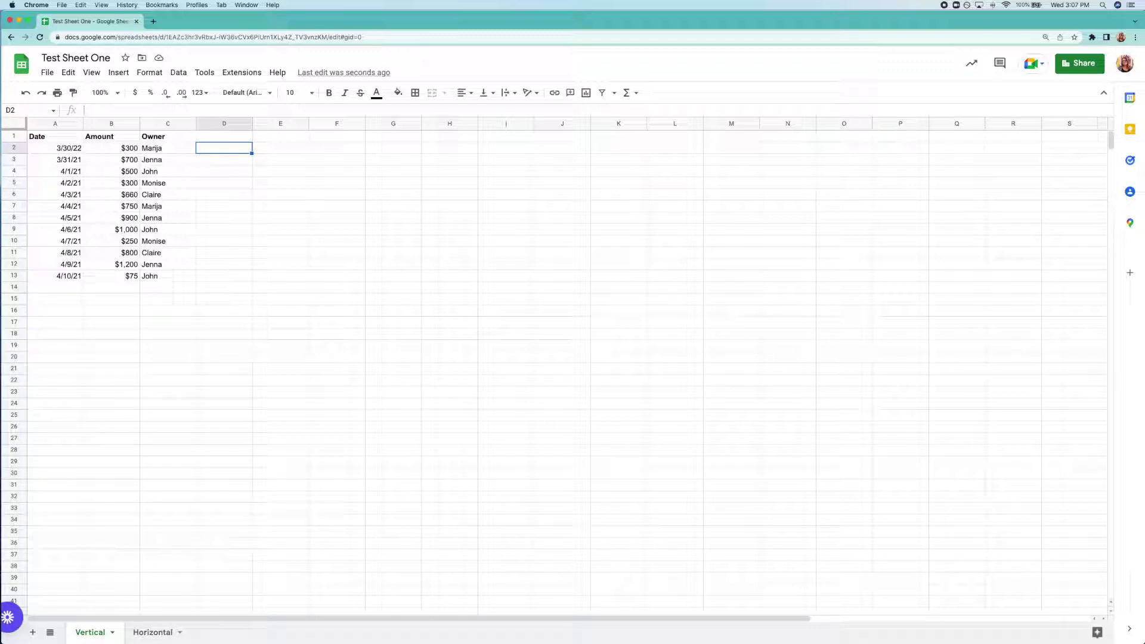
{"action": "left_click", "coordinate": [42, 139]}
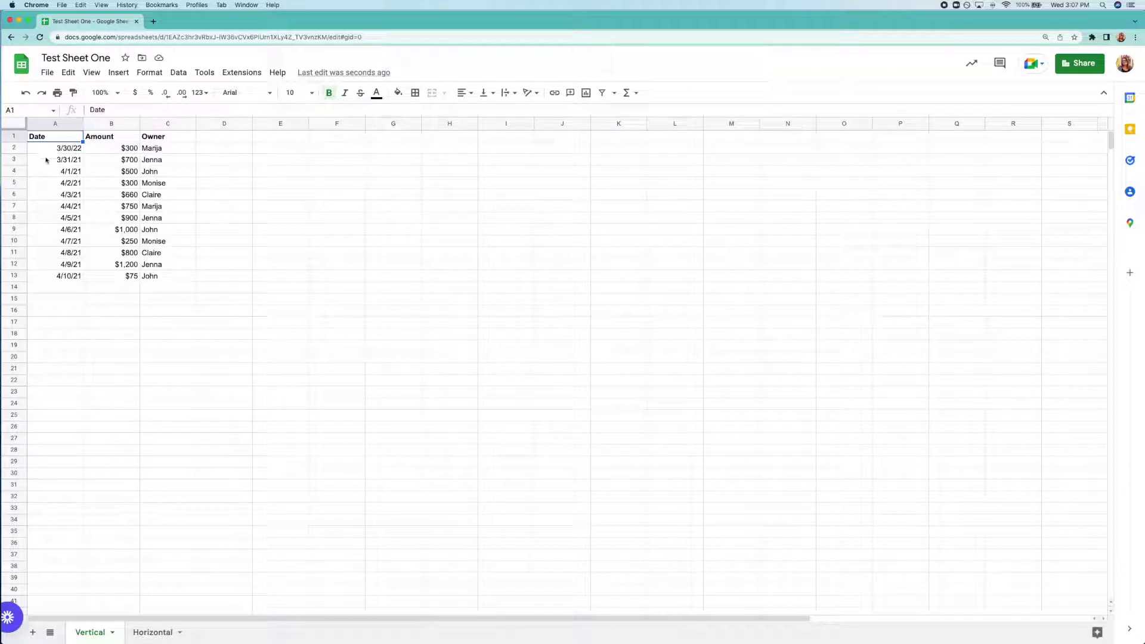
{"action": "left_click", "coordinate": [62, 153]}
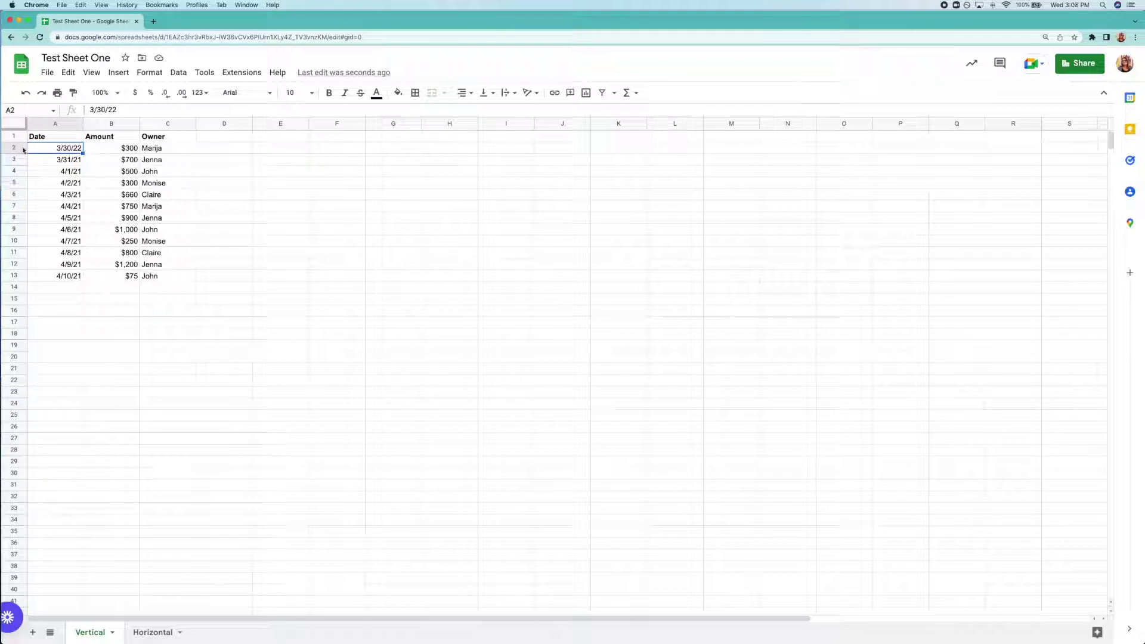
Step: Format the Date column as Date time so entries read like 3/30/2022 0:00:00
{"action": "left_click", "coordinate": [44, 126]}
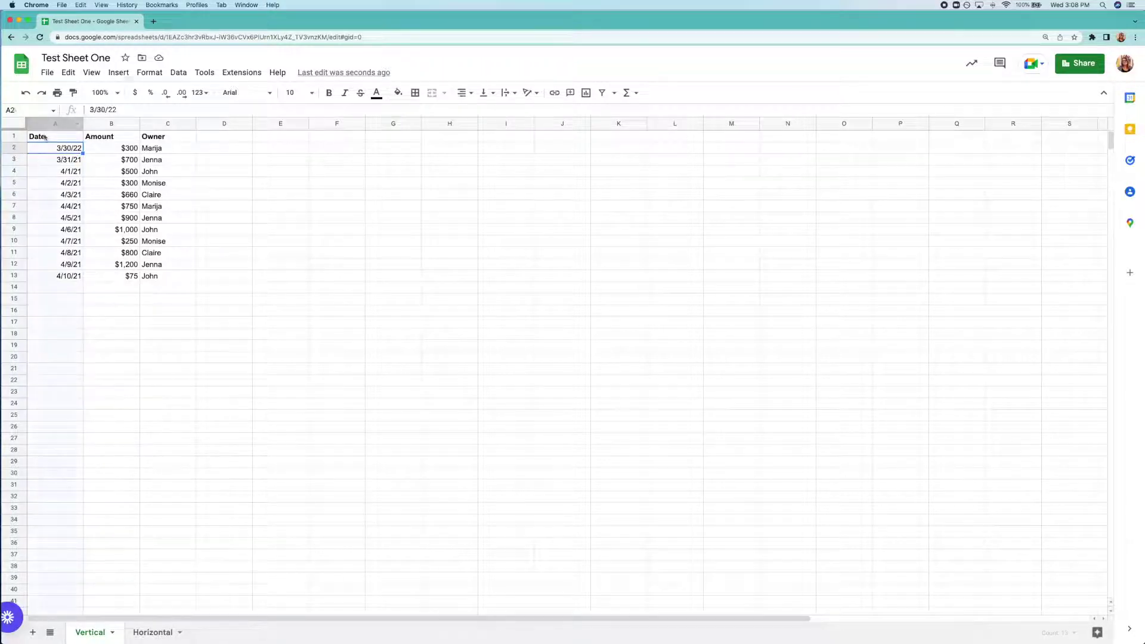
{"action": "left_click", "coordinate": [149, 72]}
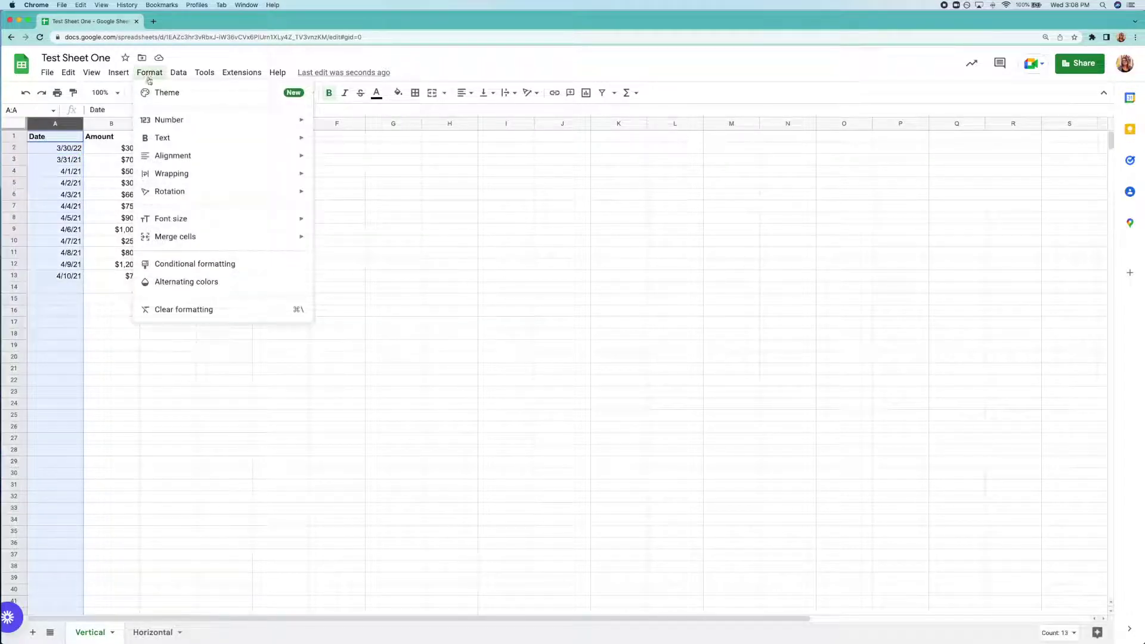
{"action": "mouse_move", "coordinate": [249, 125]}
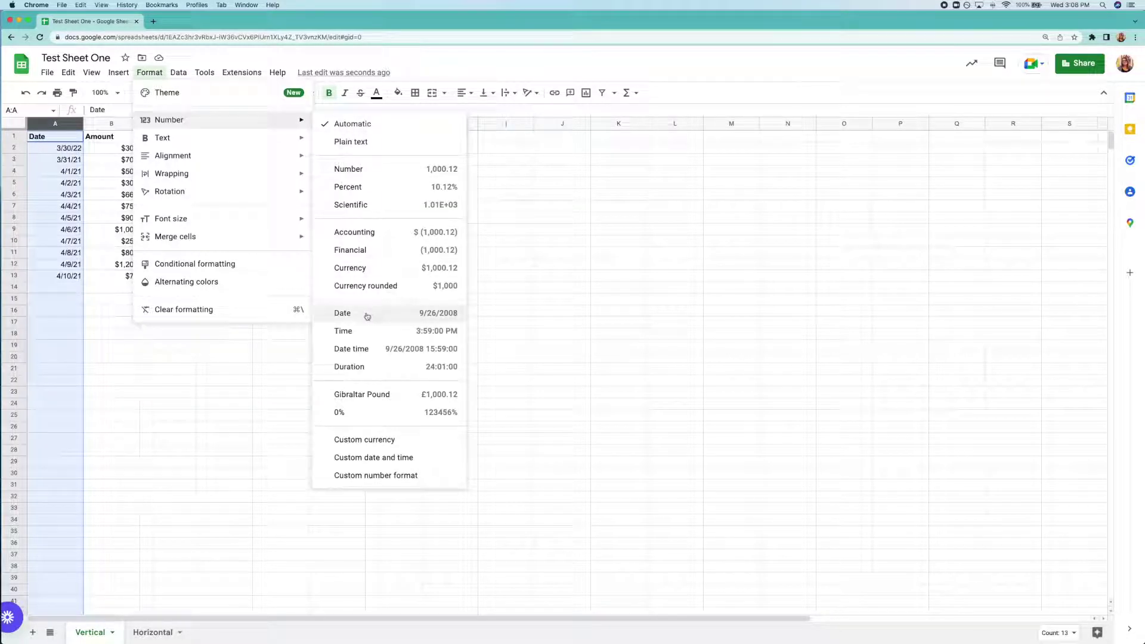
{"action": "left_click", "coordinate": [367, 315]}
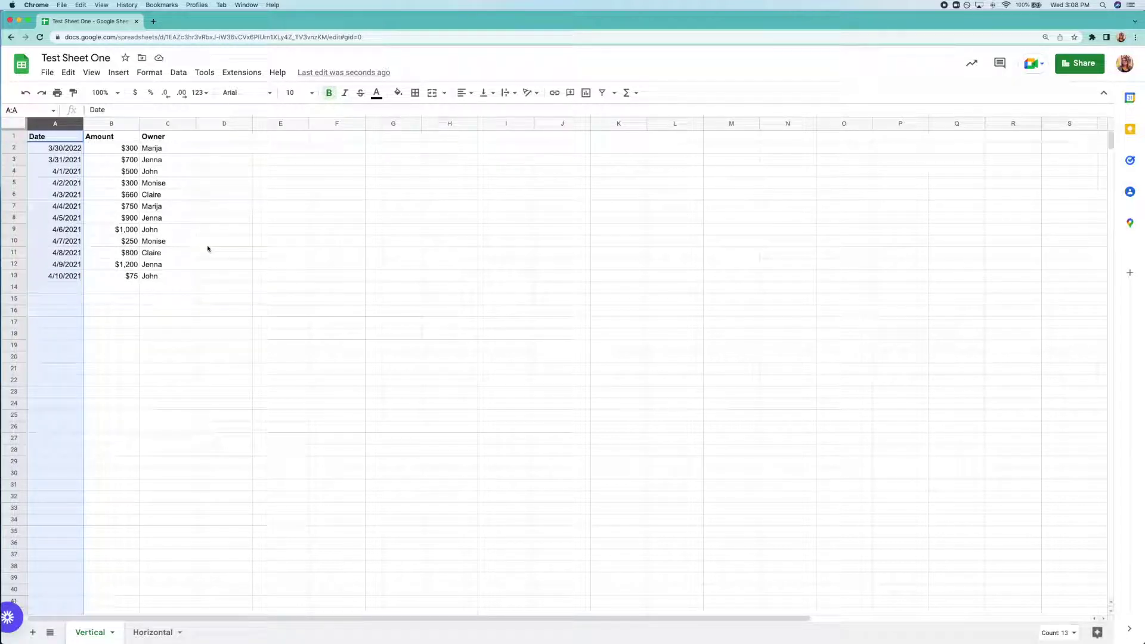
{"action": "left_click", "coordinate": [207, 245]}
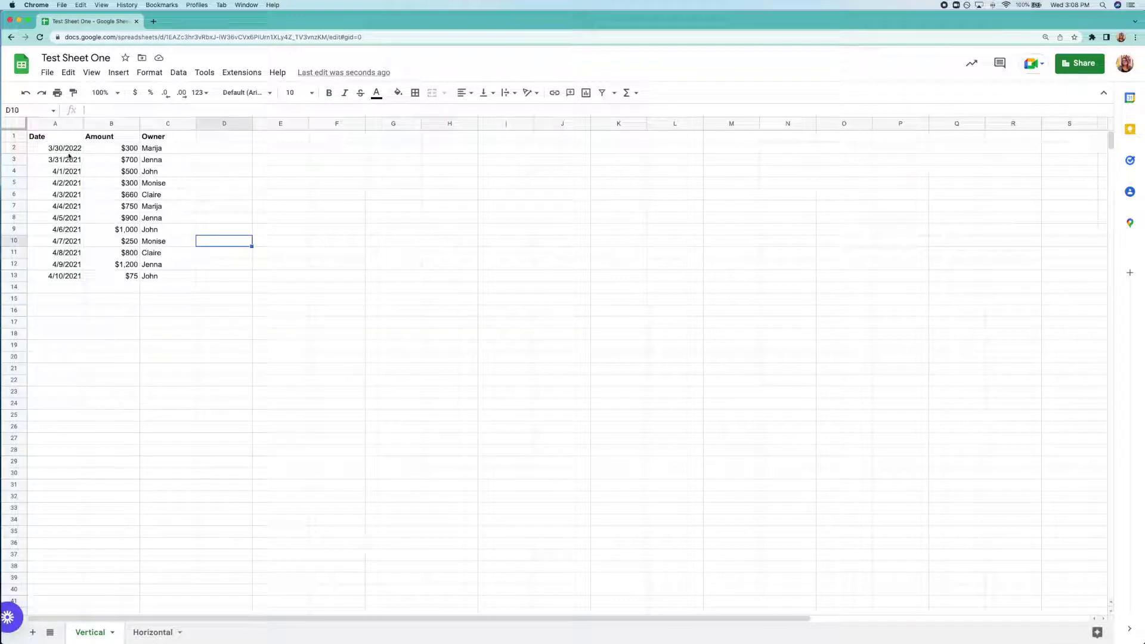
{"action": "left_click", "coordinate": [54, 124]}
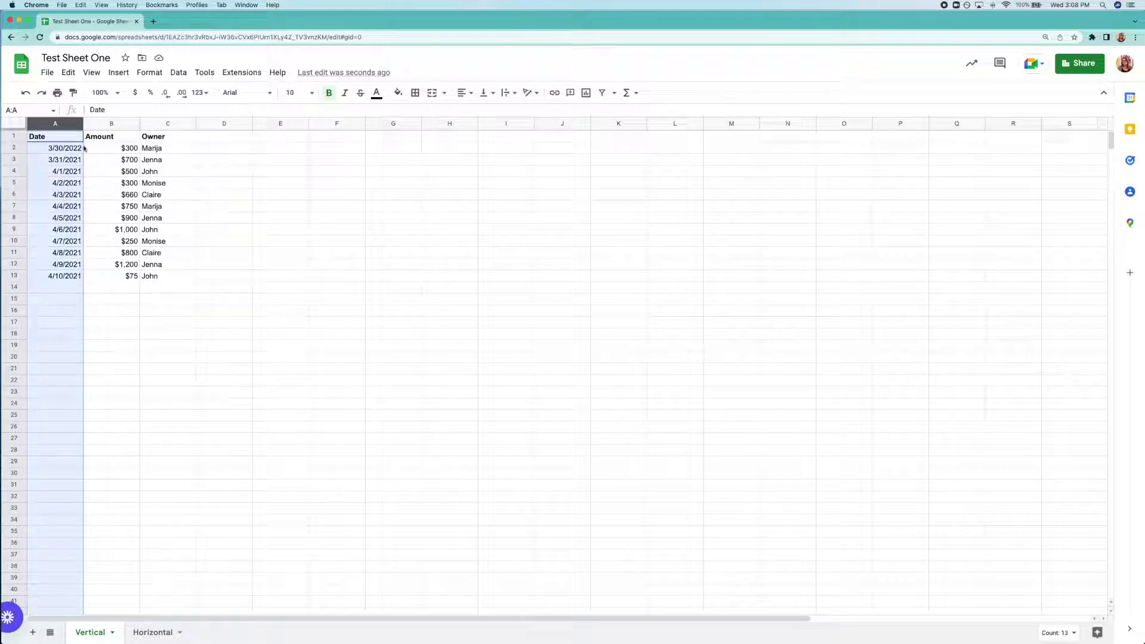
{"action": "left_click", "coordinate": [149, 72]}
{"action": "mouse_move", "coordinate": [191, 120]}
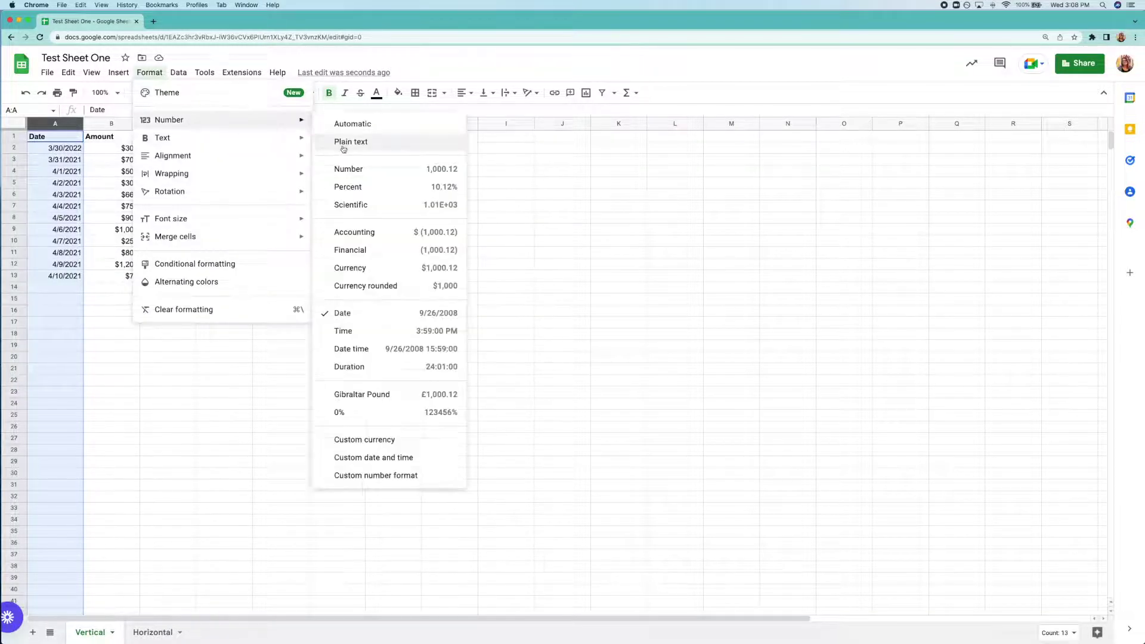
{"action": "left_click", "coordinate": [352, 349]}
{"action": "left_click", "coordinate": [250, 142]}
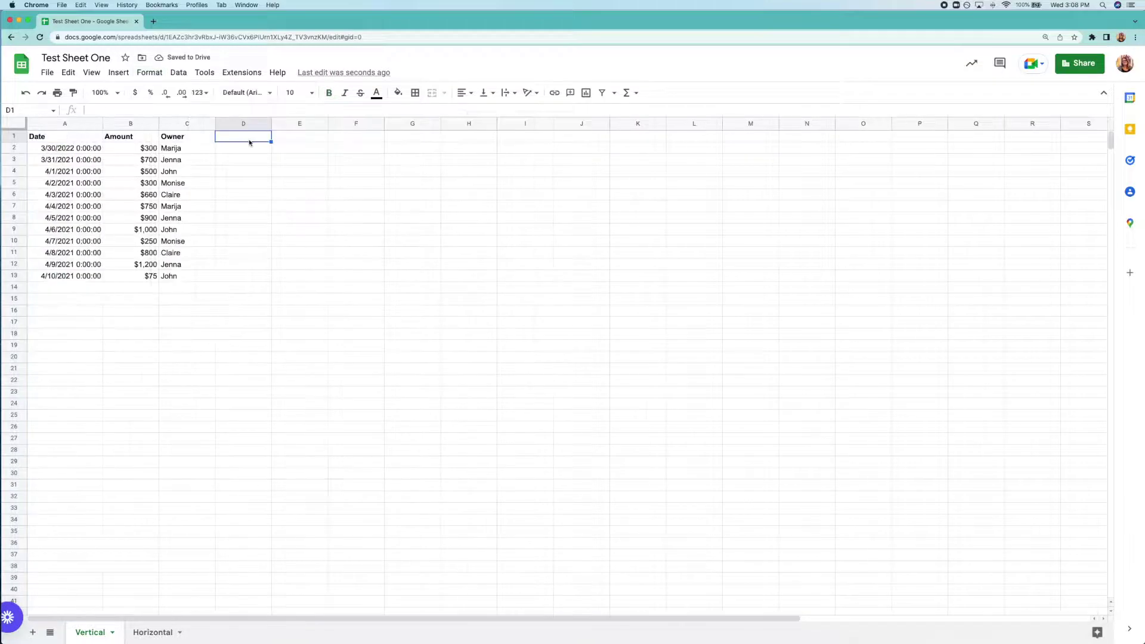
Step: Enter a bold 'Databox Dates' header in D1
{"action": "type", "text": "Databox Dates"}
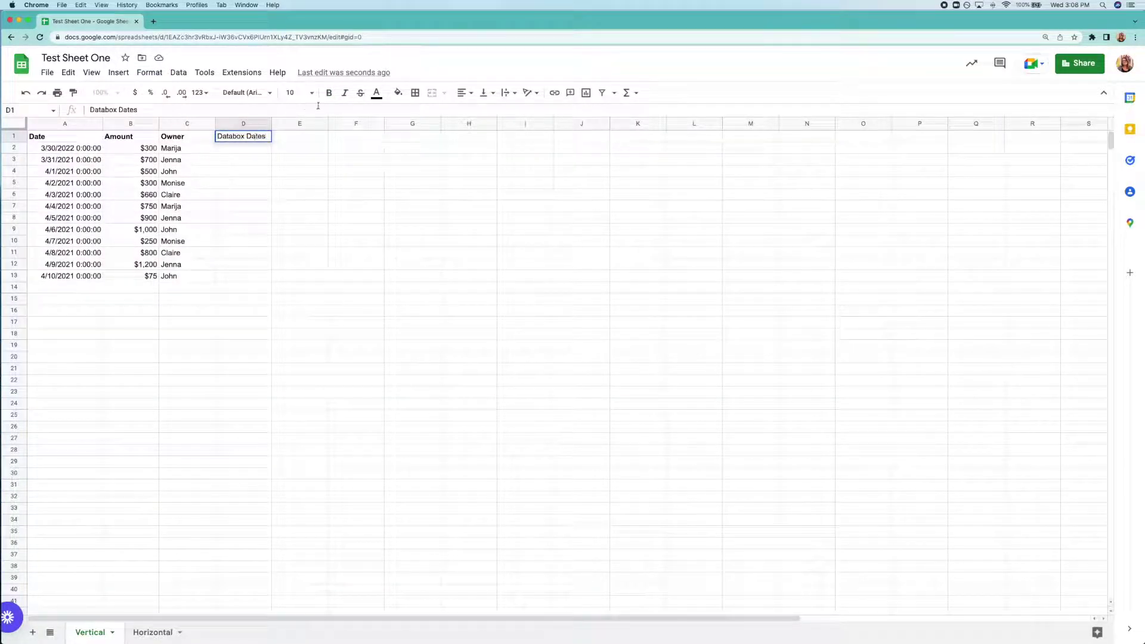
{"action": "left_click", "coordinate": [249, 134]}
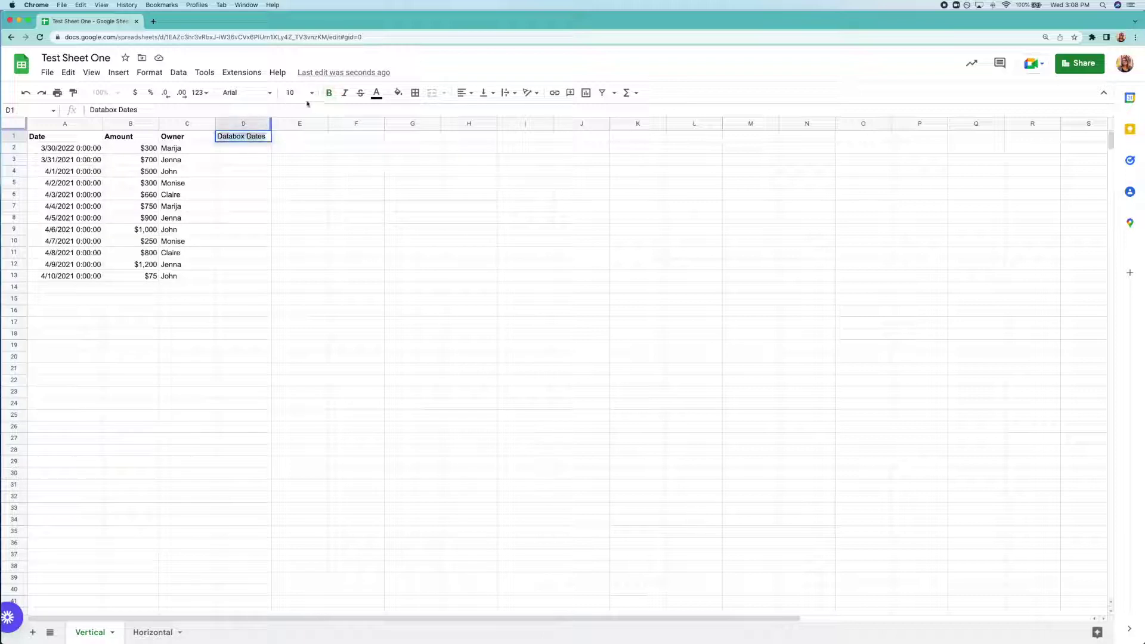
{"action": "left_click", "coordinate": [329, 93]}
Step: Fill D2 through D13 with =A2 formulas mirroring the Date column
{"action": "left_click", "coordinate": [247, 150]}
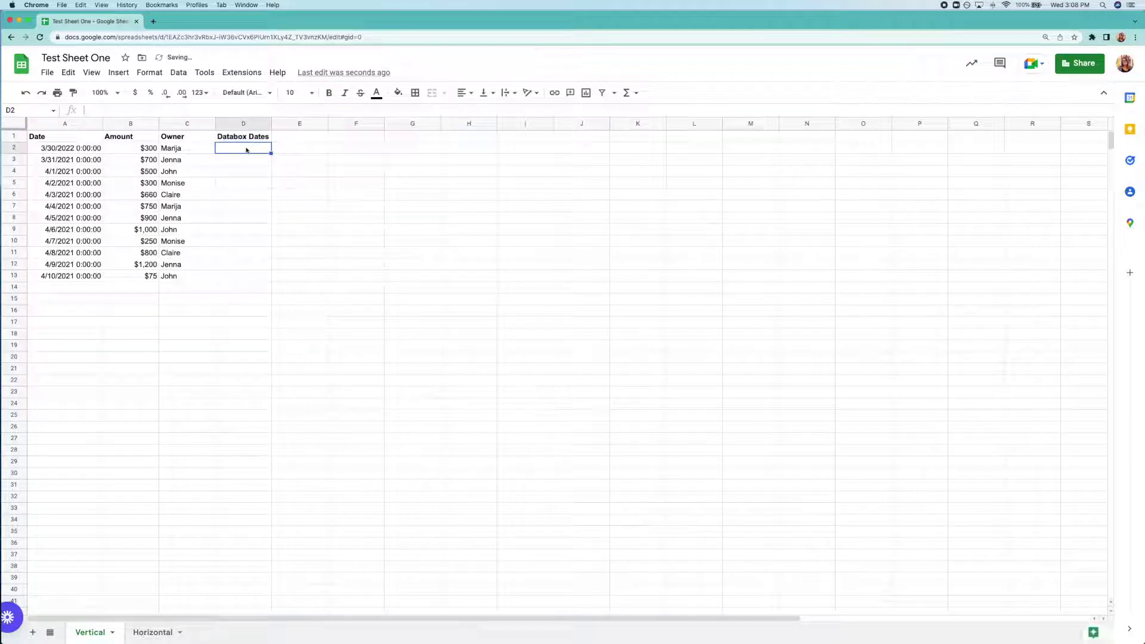
{"action": "type", "text": "="}
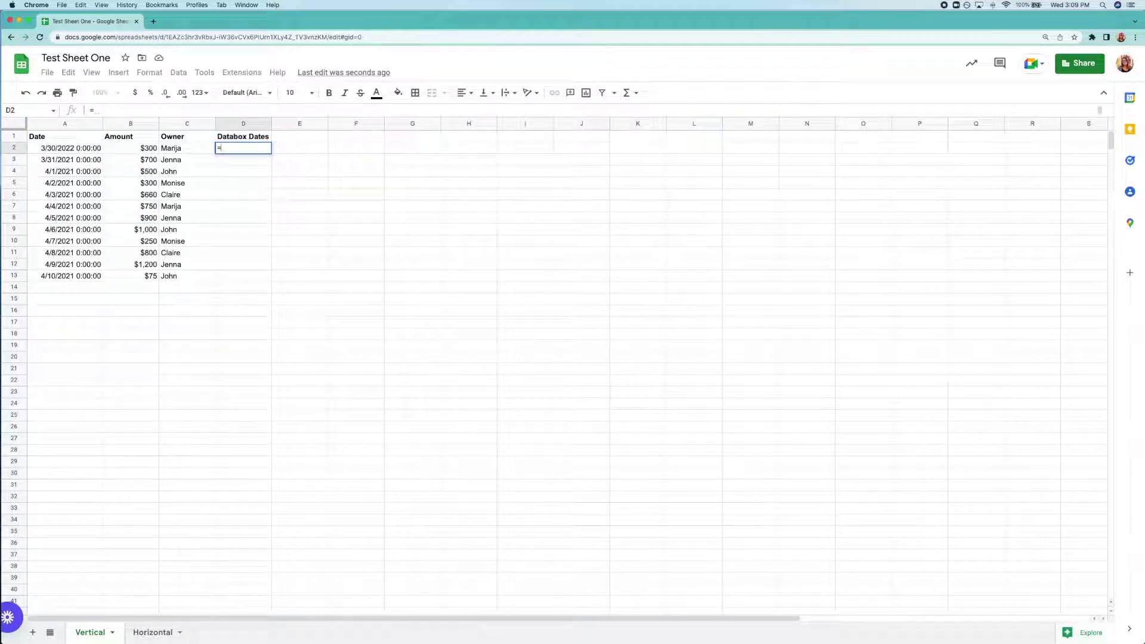
{"action": "type", "text": "A2"}
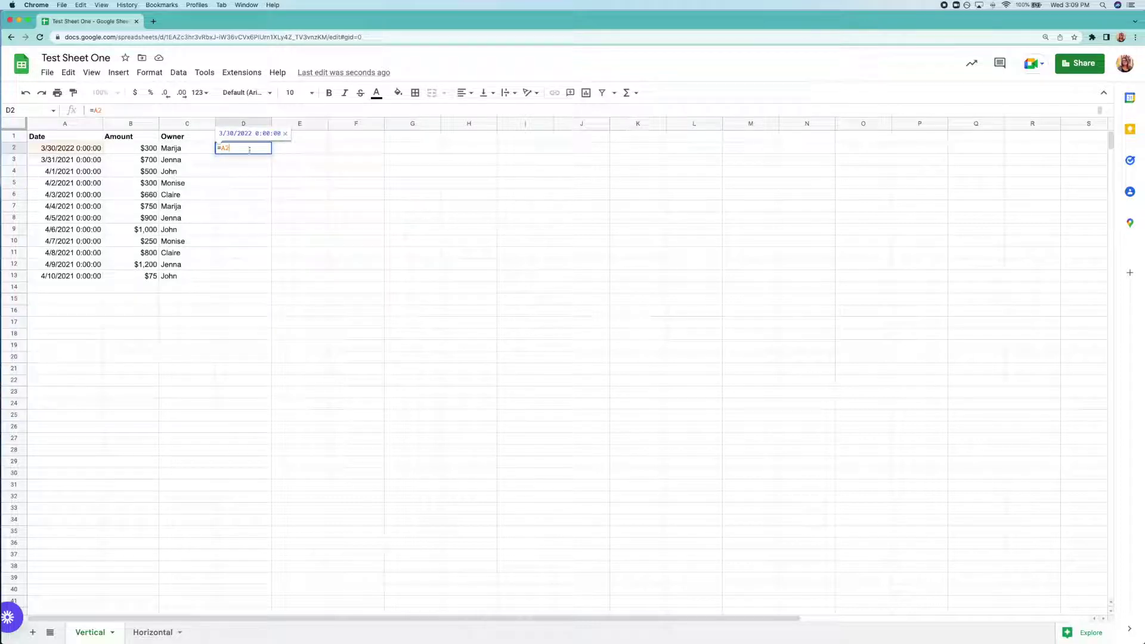
{"action": "key", "text": "Return"}
{"action": "left_click_drag", "start_coordinate": [283, 153], "coordinate": [283, 273]}
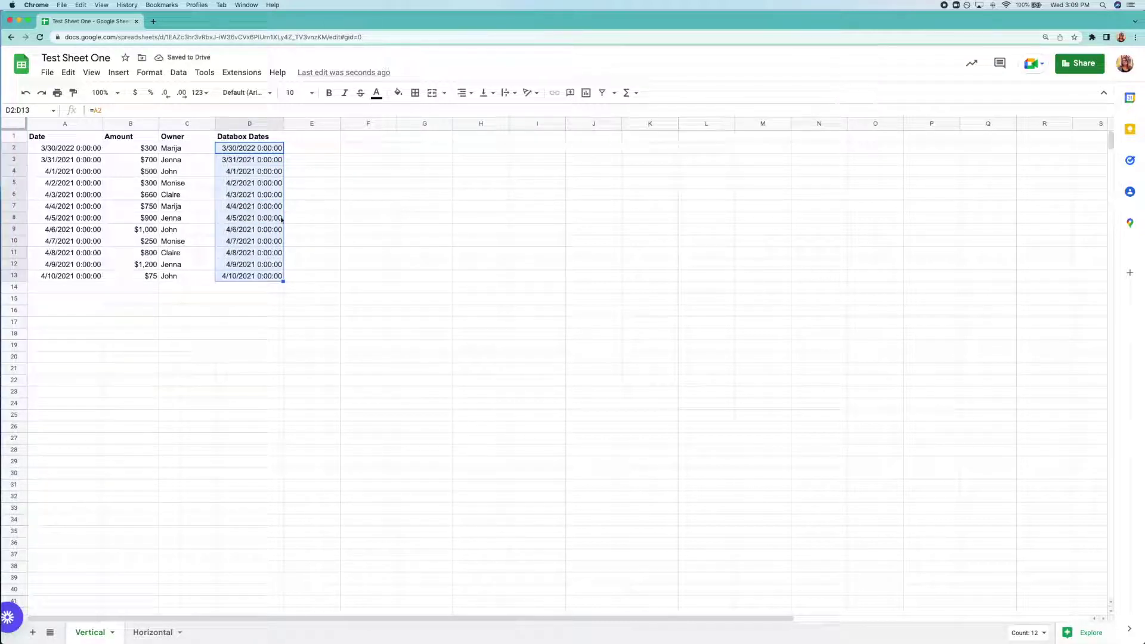
Step: Format column D as plain dates
{"action": "left_click", "coordinate": [245, 124]}
{"action": "left_click", "coordinate": [149, 73]}
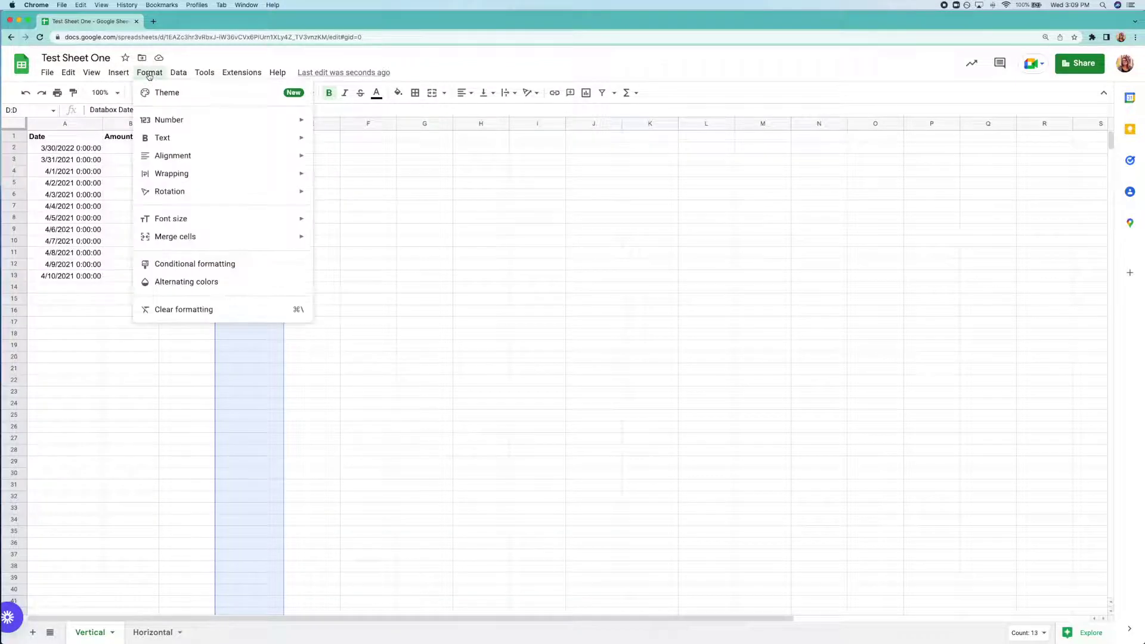
{"action": "mouse_move", "coordinate": [238, 122]}
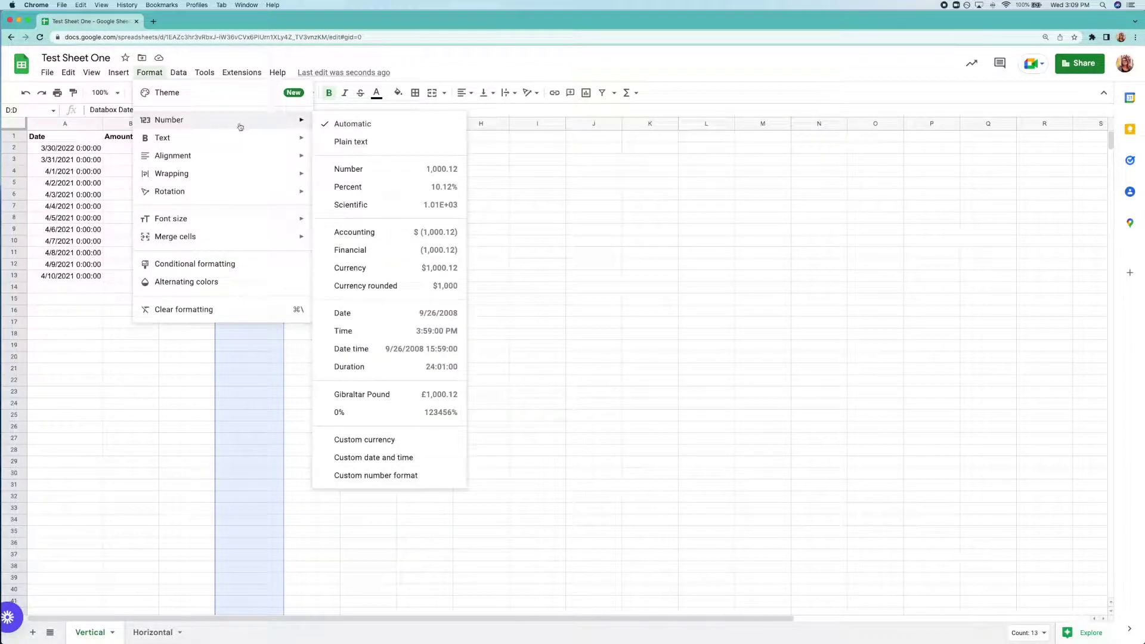
{"action": "left_click", "coordinate": [342, 312]}
{"action": "left_click", "coordinate": [317, 232]}
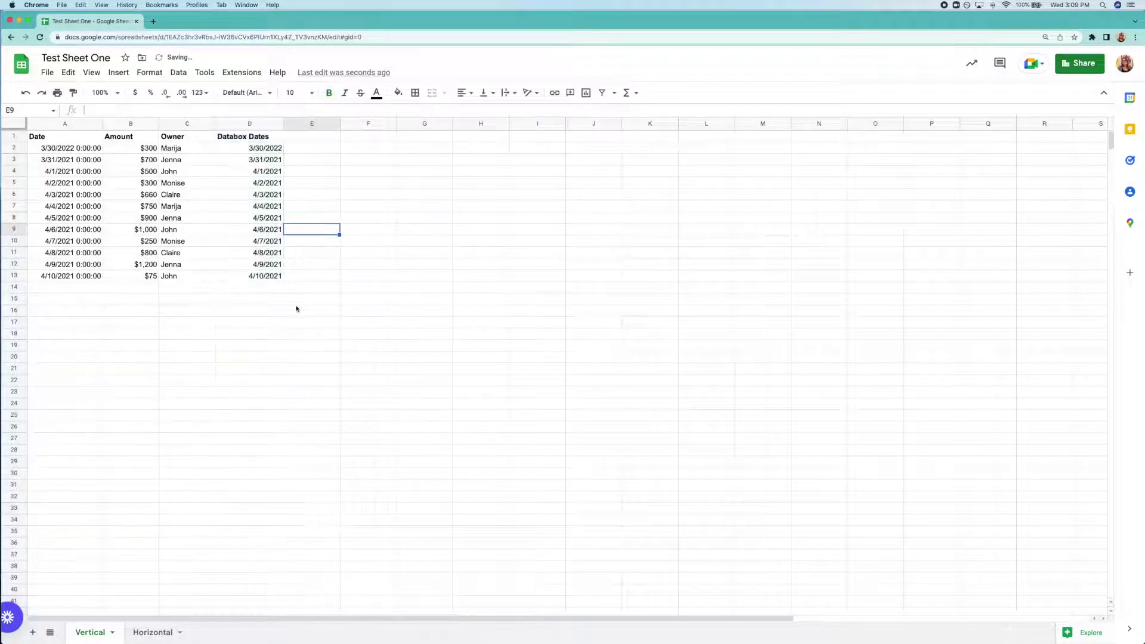
Step: Center-align the Databox Dates header in D1
{"action": "left_click", "coordinate": [248, 137]}
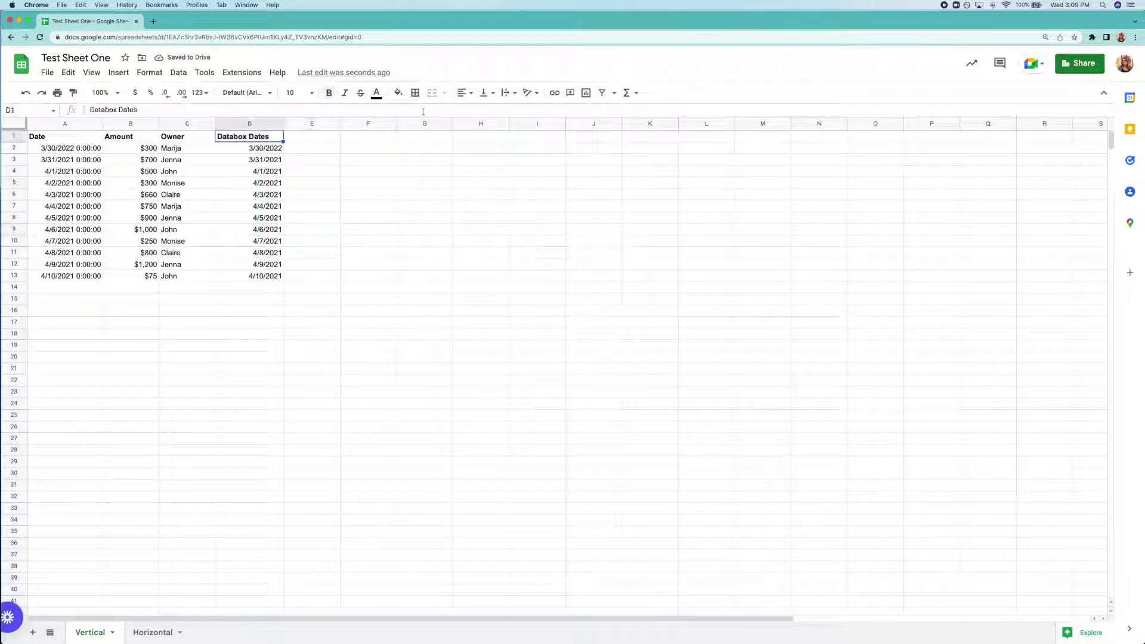
{"action": "left_click", "coordinate": [474, 94]}
{"action": "left_click", "coordinate": [477, 112]}
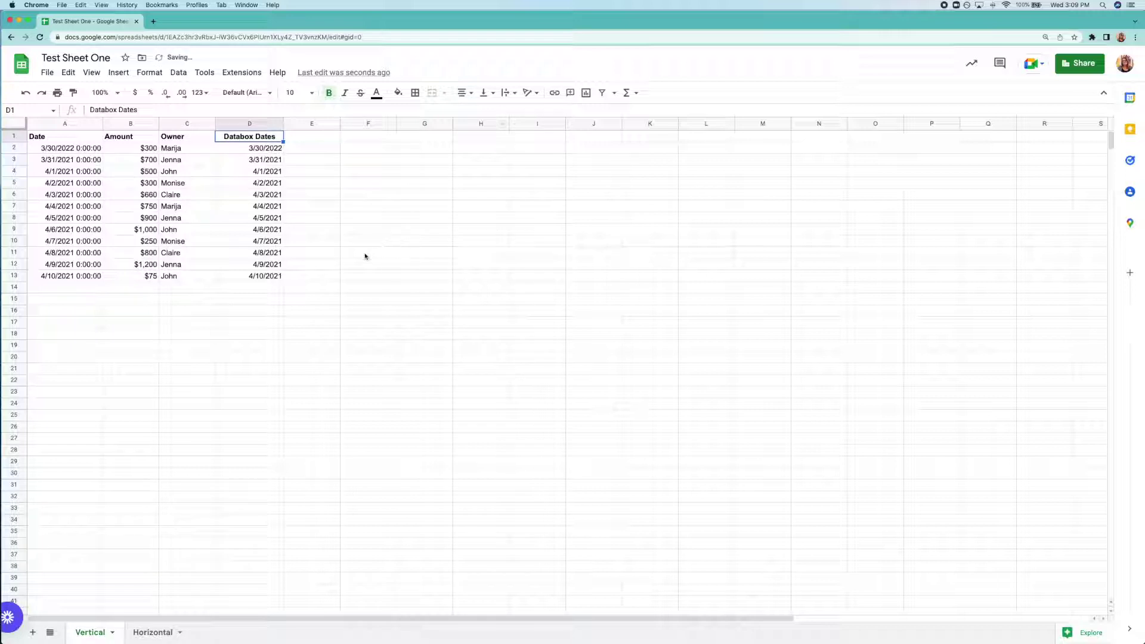
{"action": "left_click", "coordinate": [282, 309]}
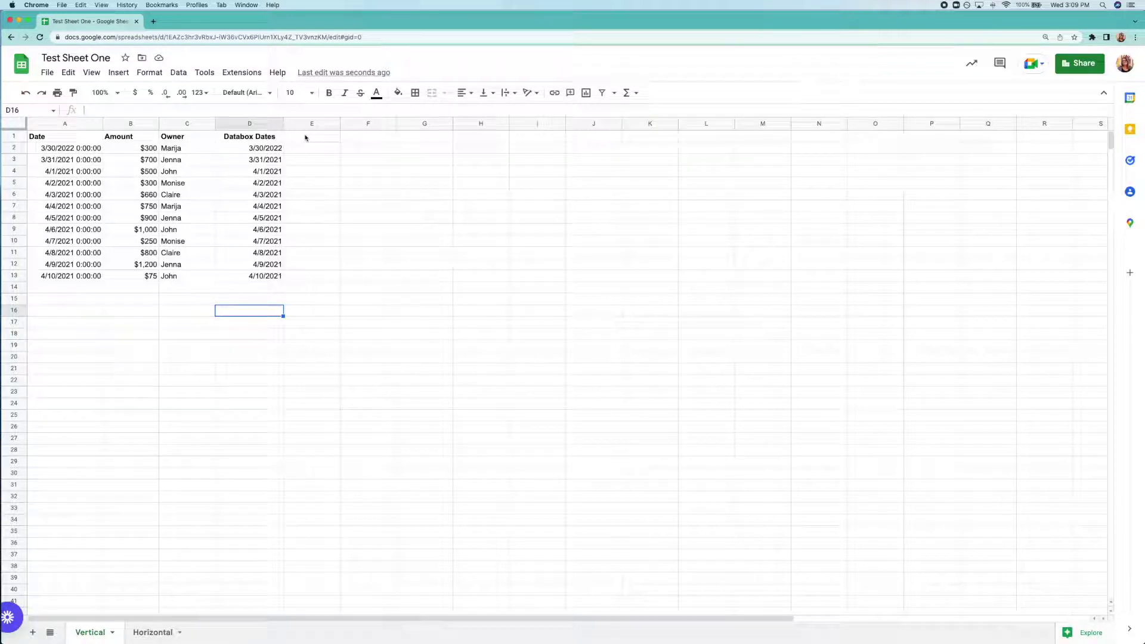
{"action": "left_click", "coordinate": [305, 137]}
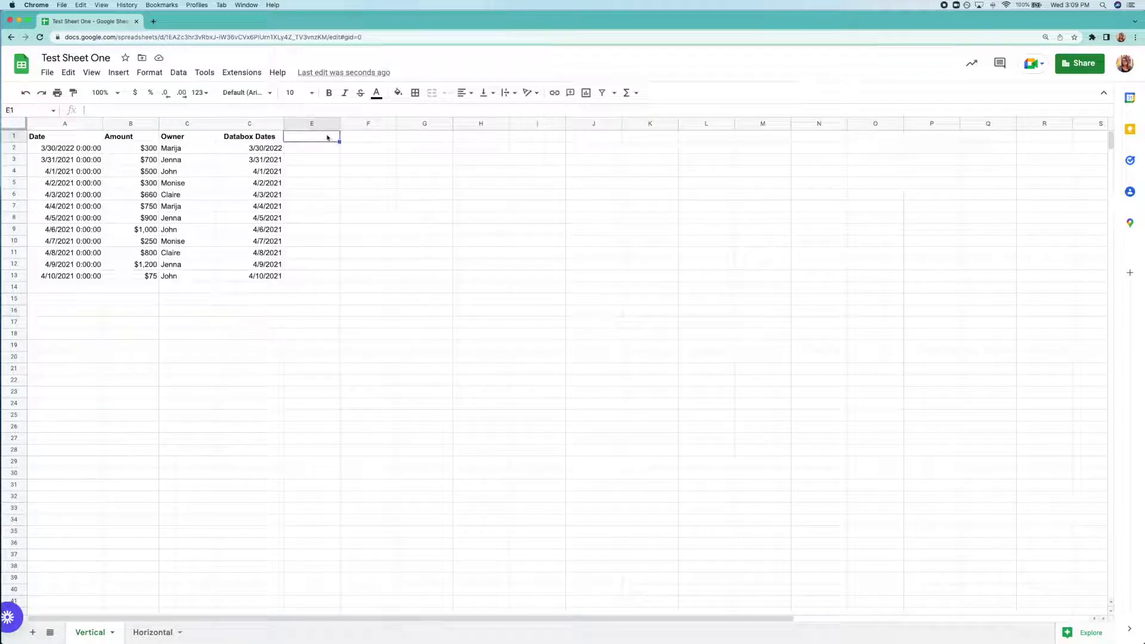
Step: Add the header 'Amount (Euros)' in E1 and rename B1 to 'Amount (Any)'
{"action": "type", "text": "Amount "}
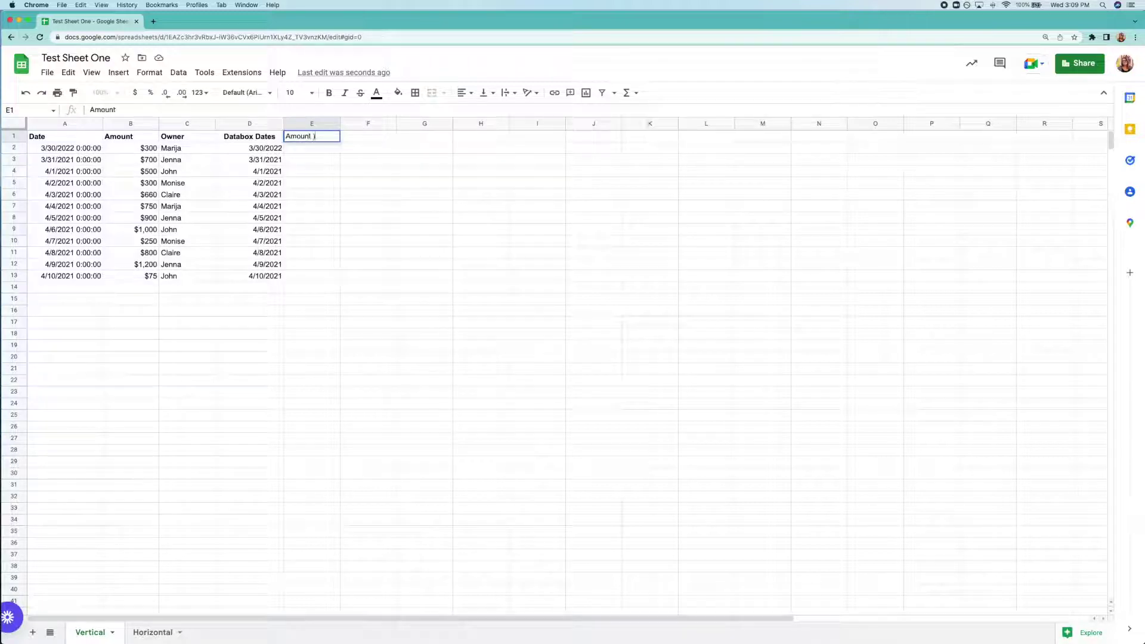
{"action": "type", "text": "(Euros)"}
{"action": "key", "text": "Return"}
{"action": "key", "text": "Return"}
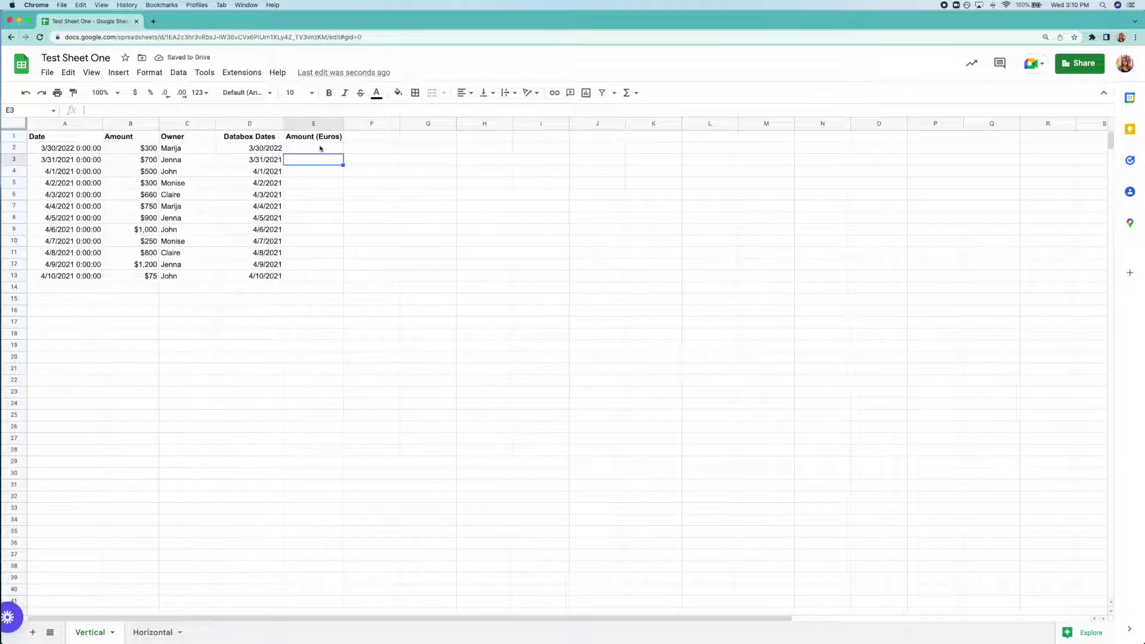
{"action": "left_click", "coordinate": [130, 136]}
{"action": "left_click", "coordinate": [118, 110]}
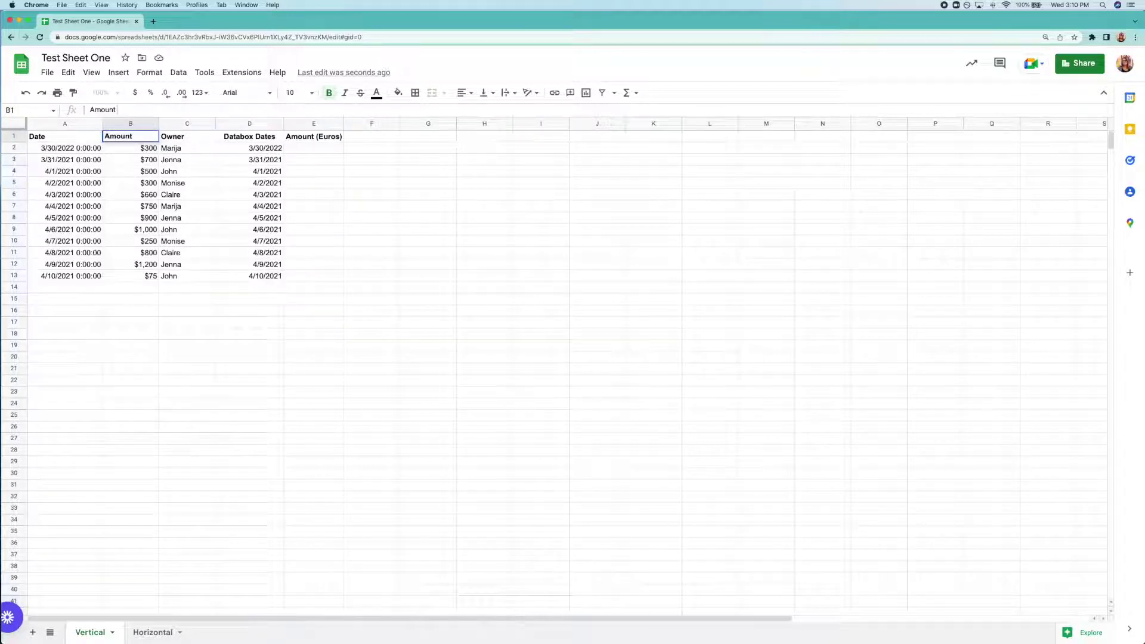
{"action": "type", "text": "(Any)"}
{"action": "left_click", "coordinate": [353, 187]}
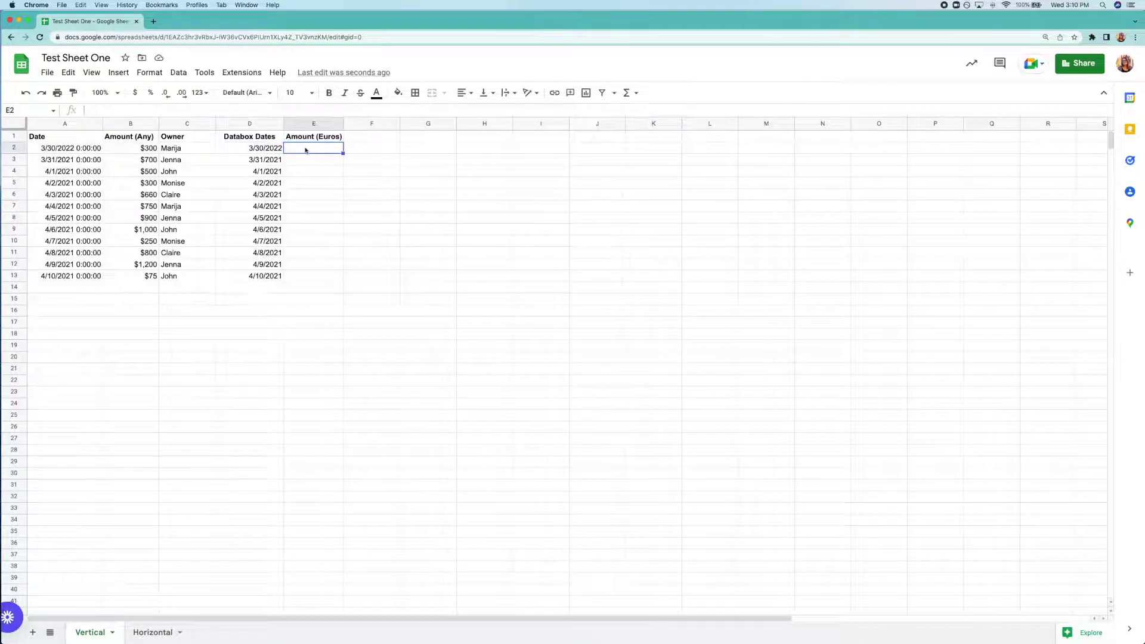
Step: Enter =GOOGLEFINANCE("CURRENCY:USDEUR")*B2 in E2, converting B2 to euros ($295)
{"action": "type", "text": "=GOOGLE"}
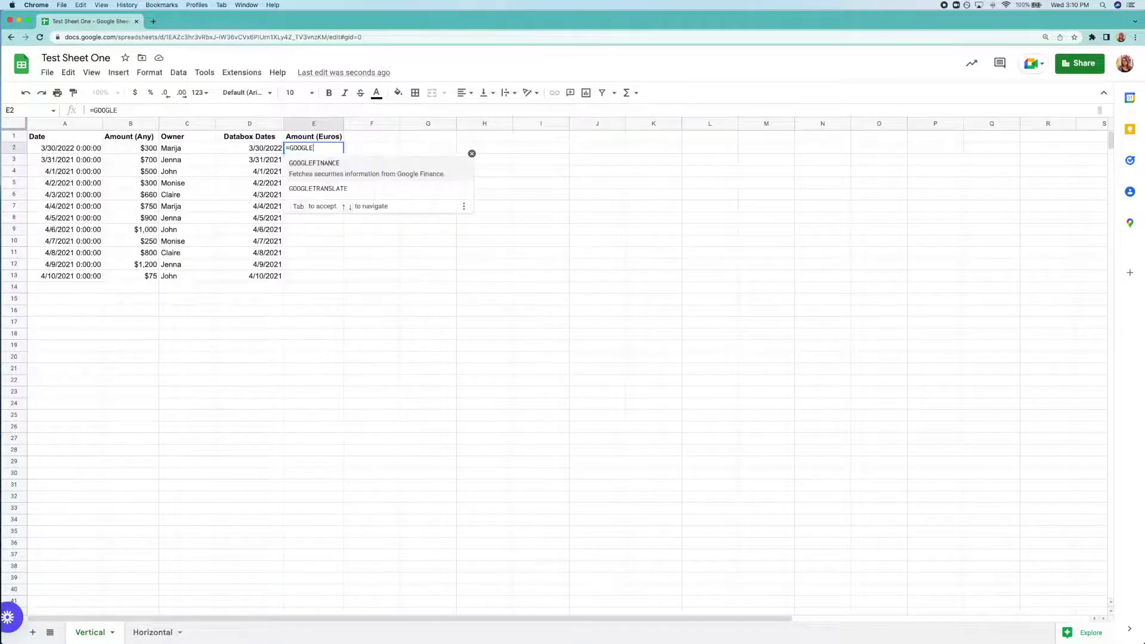
{"action": "type", "text": "FINANCE"}
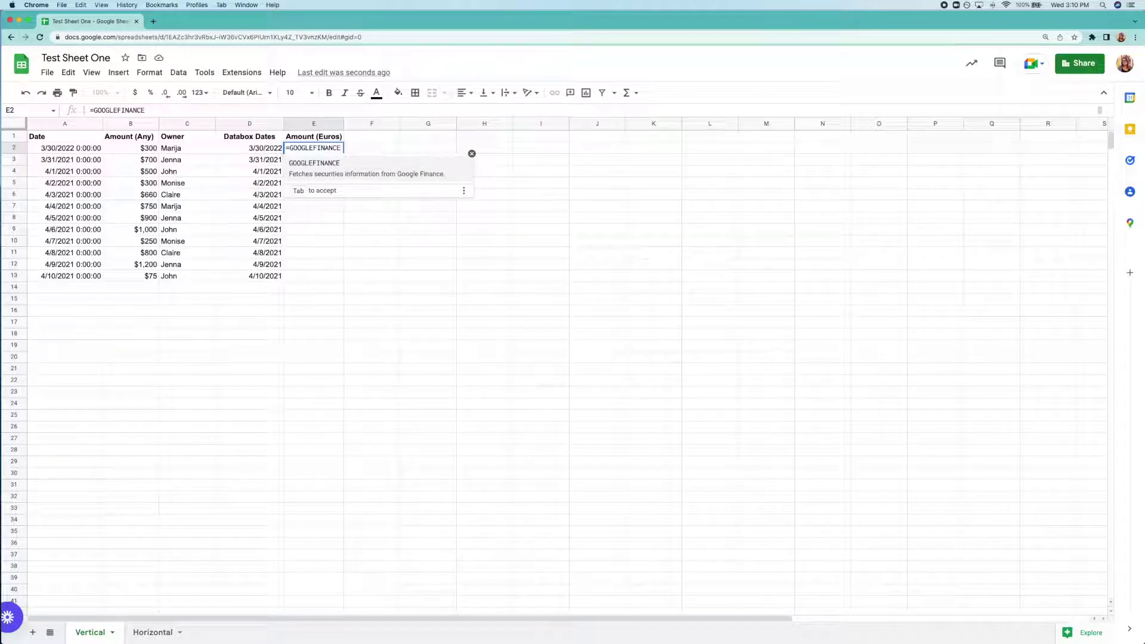
{"action": "type", "text": "(\""}
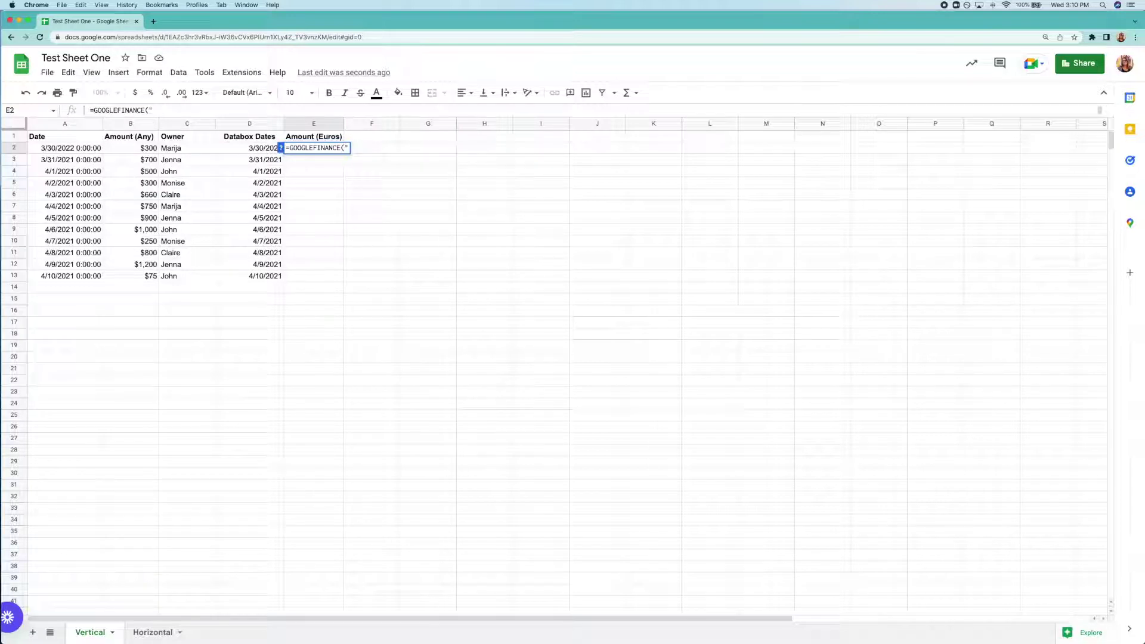
{"action": "type", "text": "CURRENCY"}
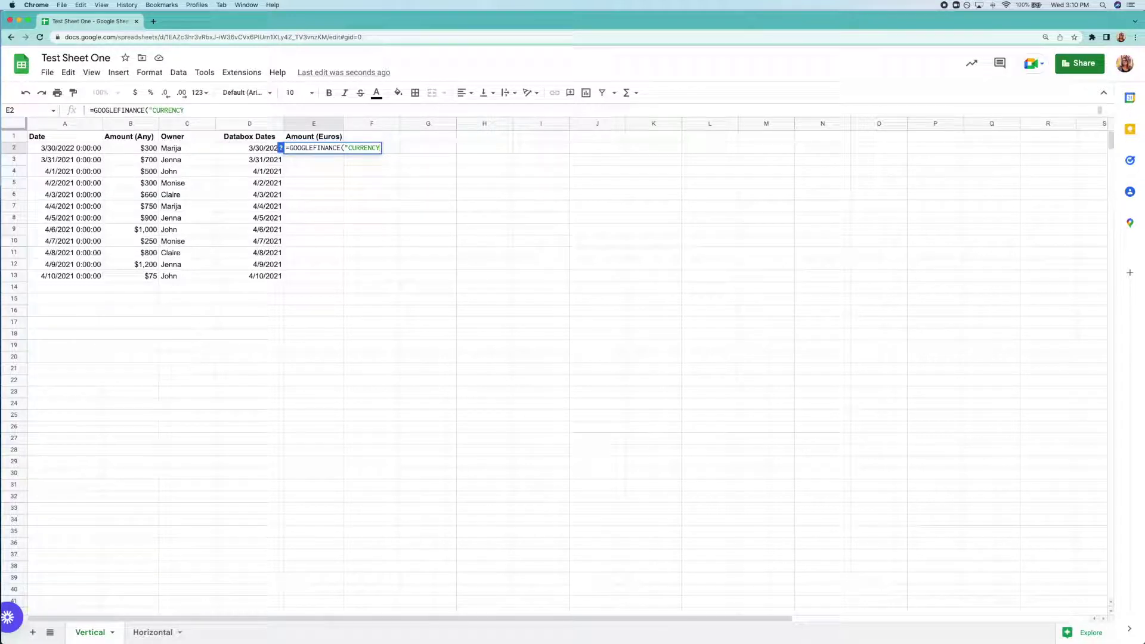
{"action": "type", "text": ":USD"}
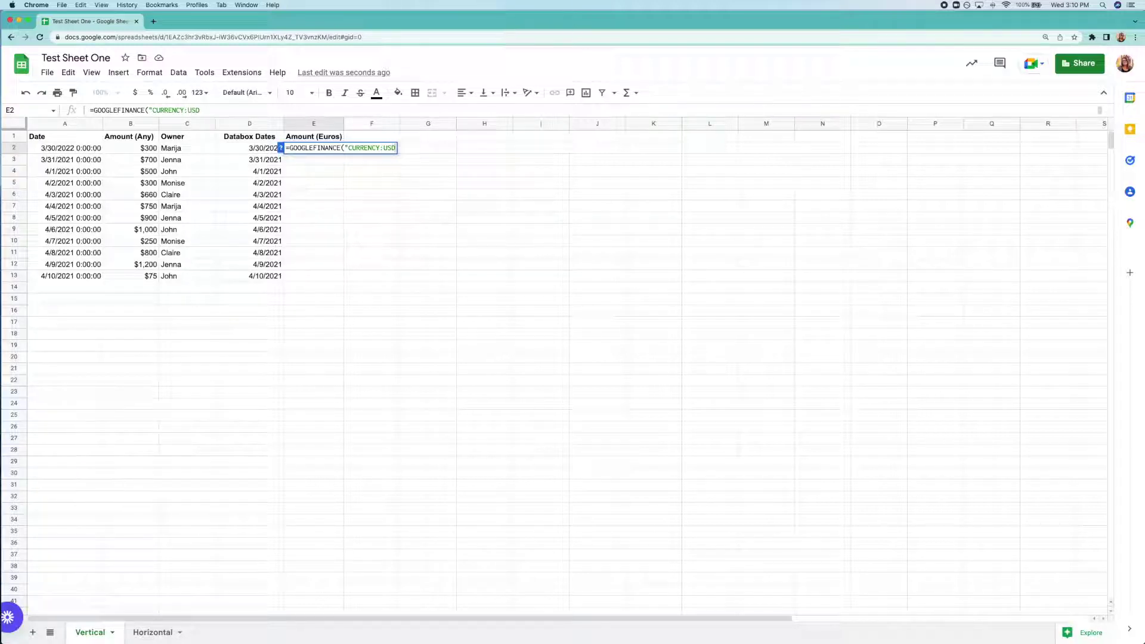
{"action": "type", "text": "EUR"}
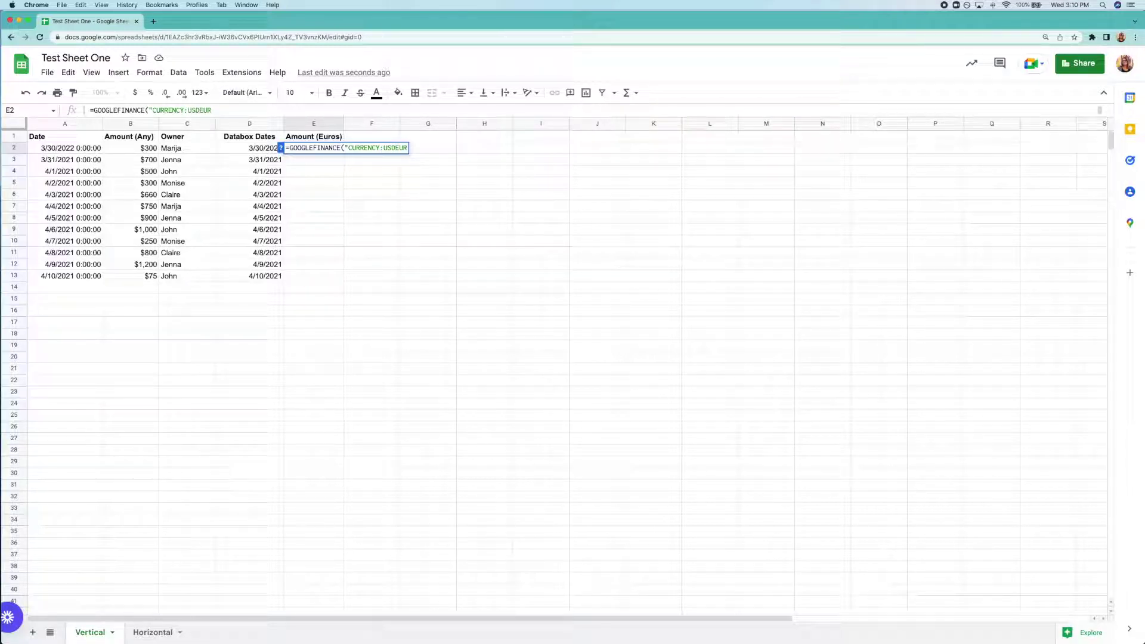
{"action": "type", "text": "\")"}
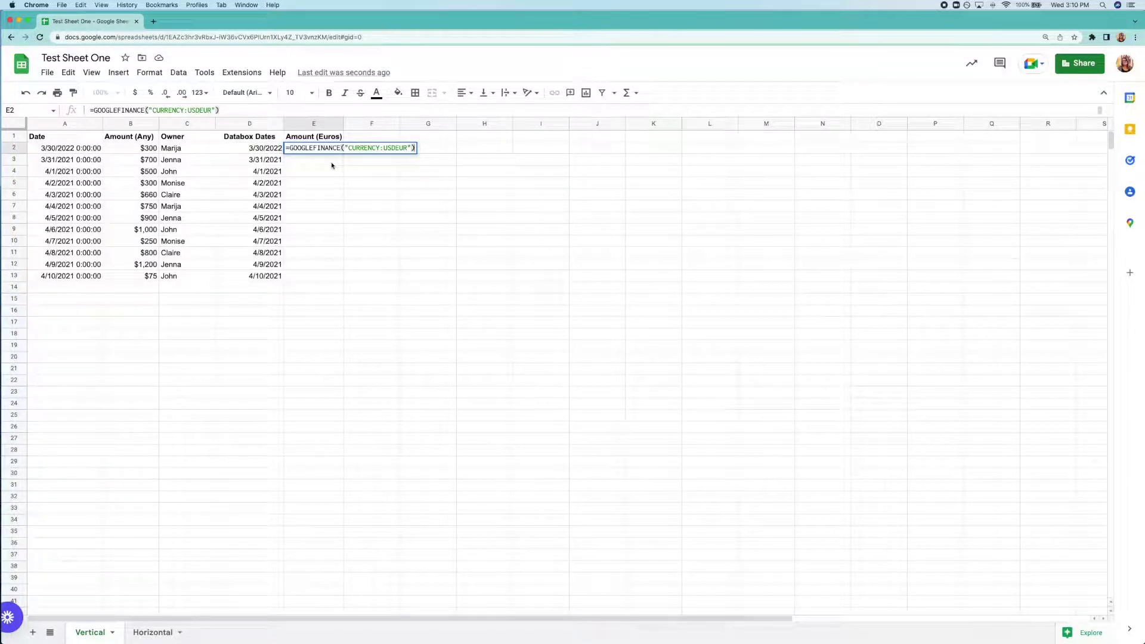
{"action": "key", "text": "Return"}
{"action": "left_click", "coordinate": [320, 150]}
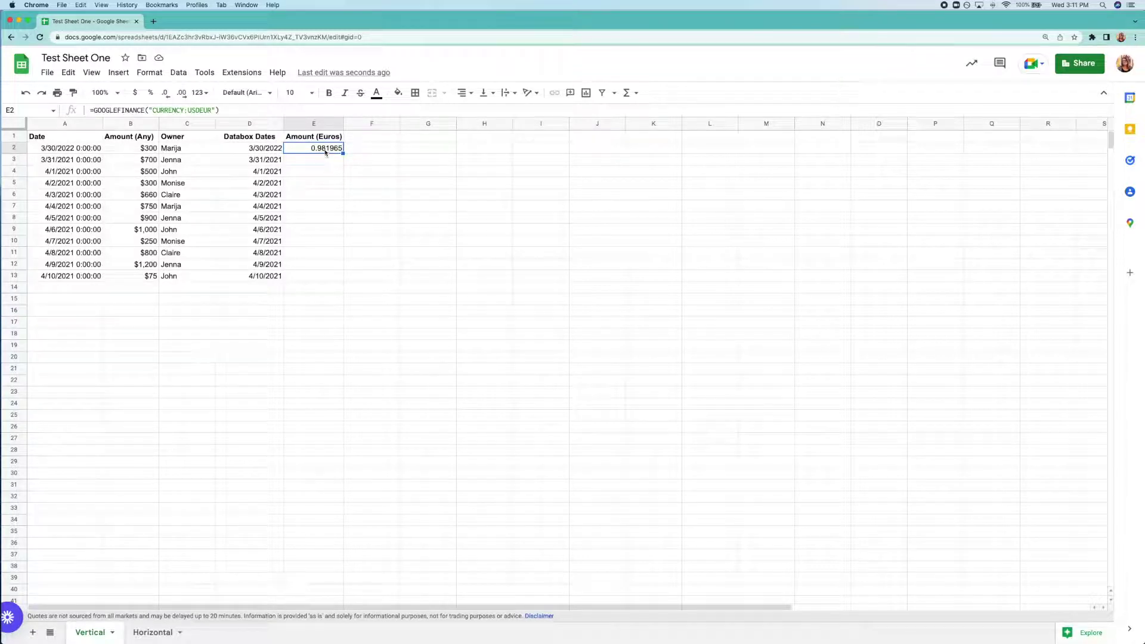
{"action": "left_click", "coordinate": [230, 111]}
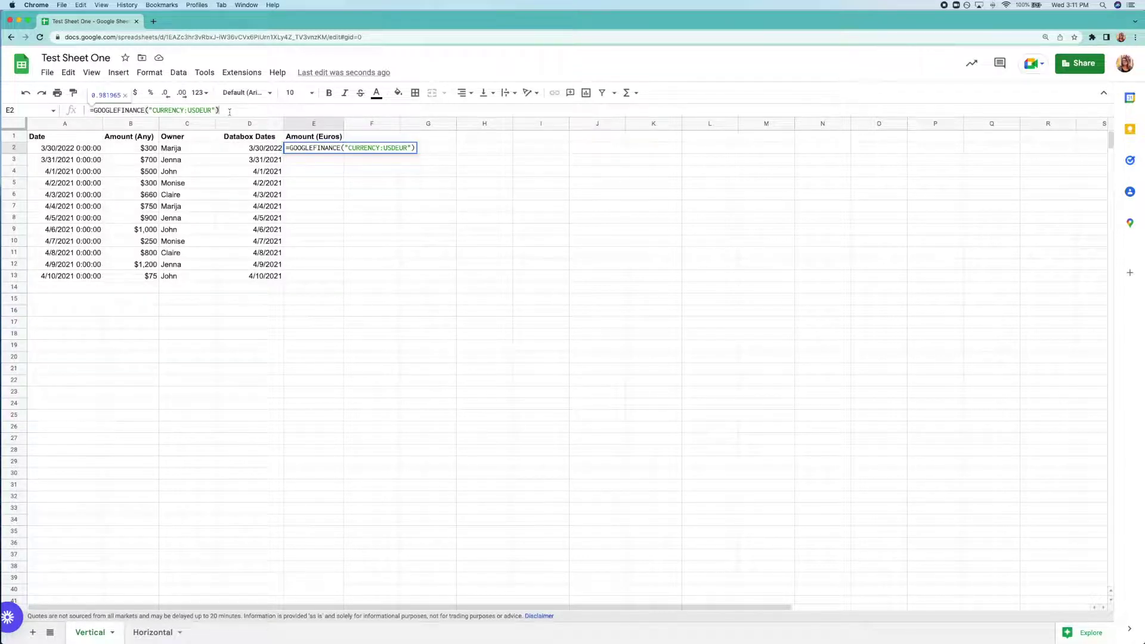
{"action": "type", "text": "*"}
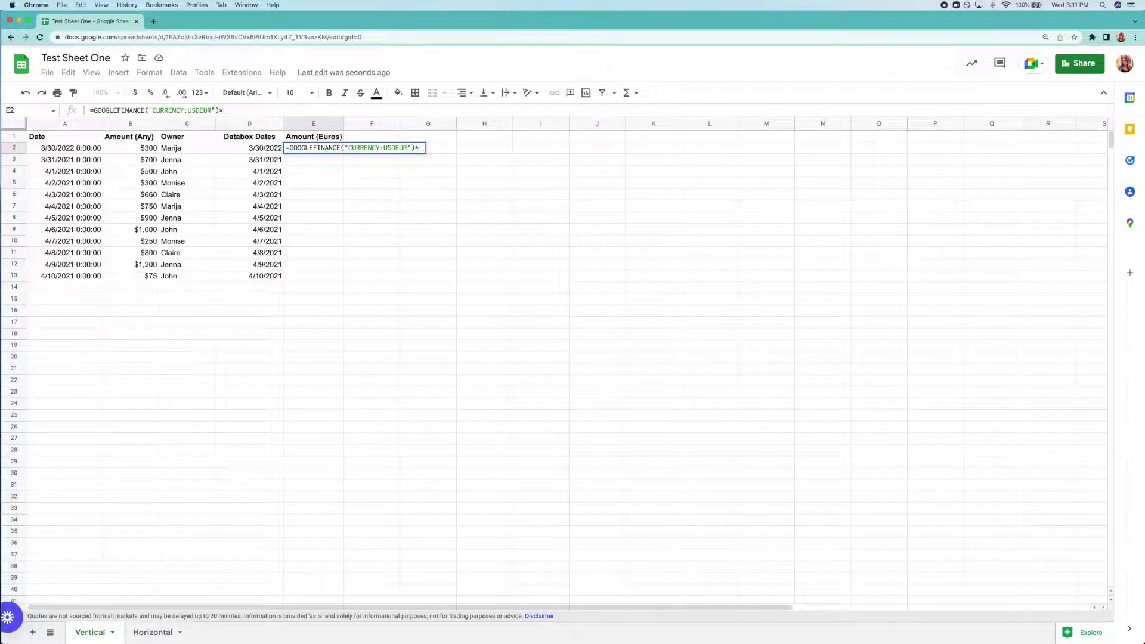
{"action": "type", "text": "B2"}
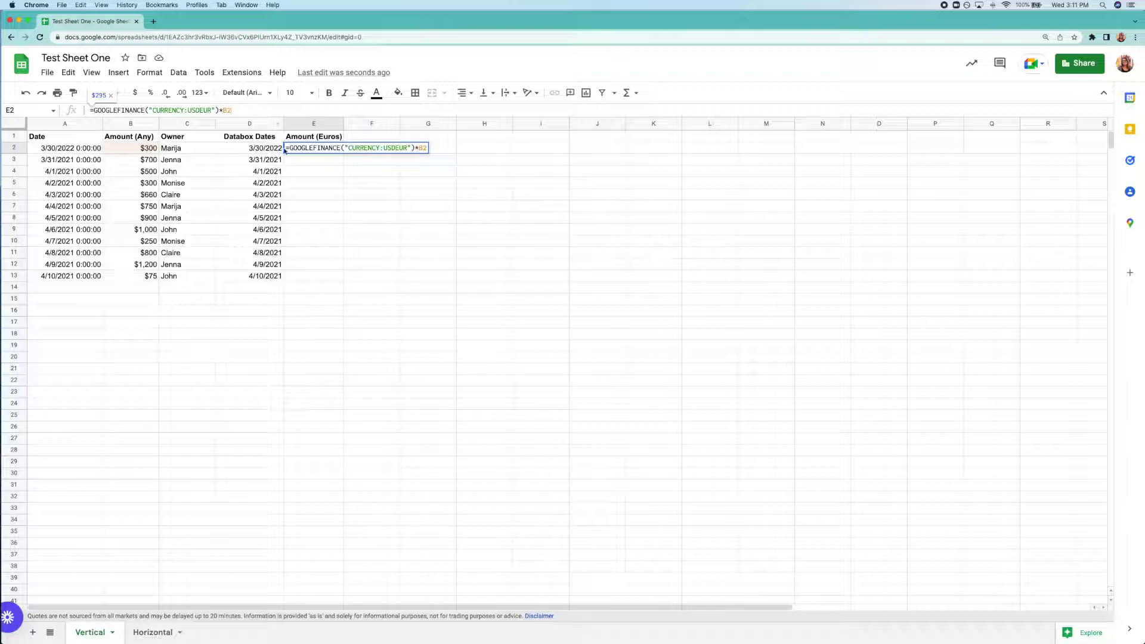
{"action": "key", "text": "Return"}
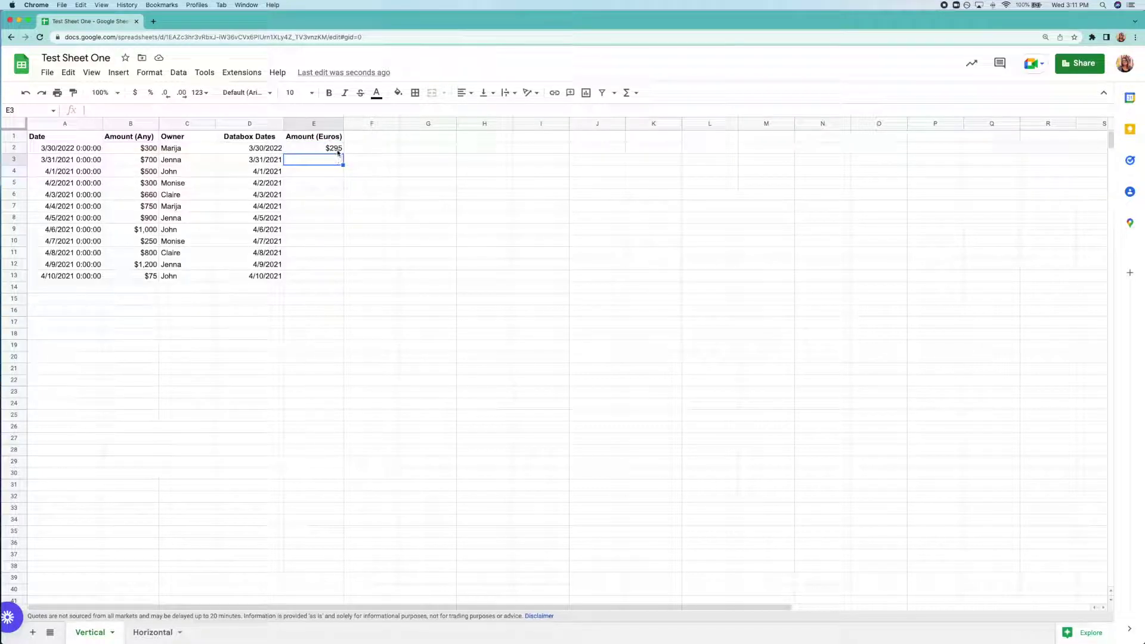
{"action": "left_click", "coordinate": [337, 150]}
Step: Copy E2's USD-to-EUR conversion formula down through E13
{"action": "left_click_drag", "start_coordinate": [342, 156], "coordinate": [345, 279]}
{"action": "left_click", "coordinate": [385, 218]}
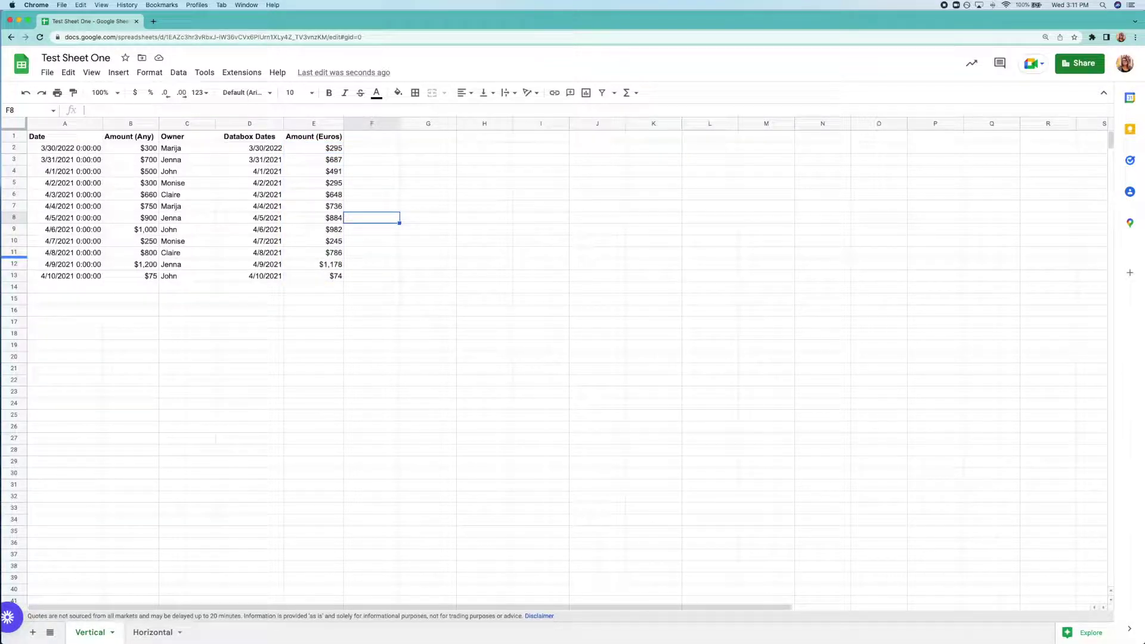
{"action": "left_click", "coordinate": [327, 151]}
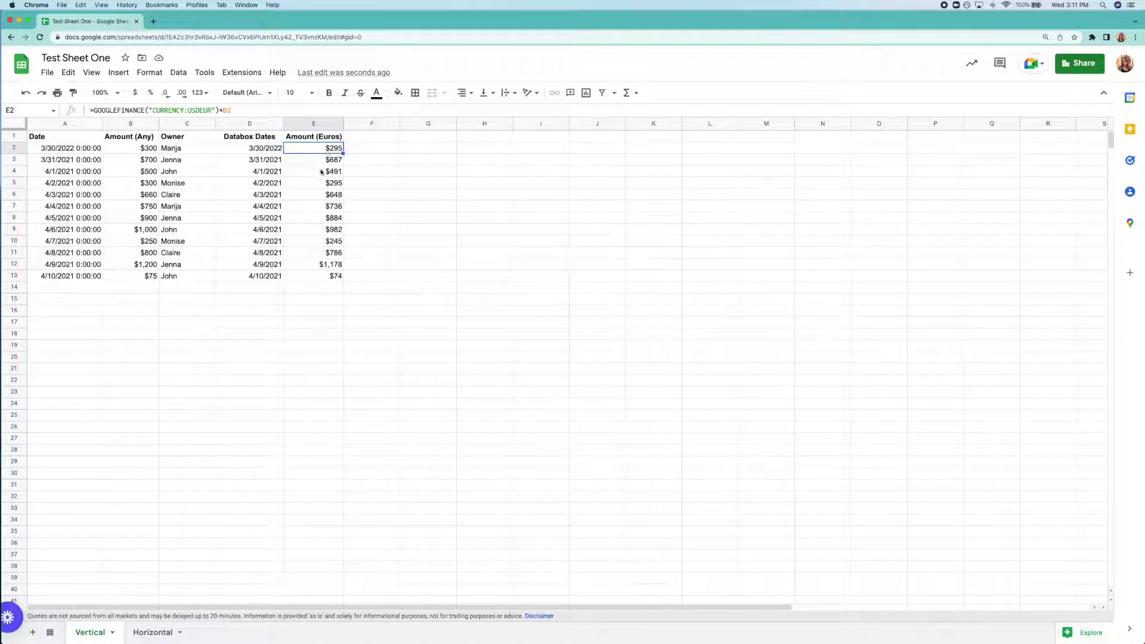
Step: Make E4, E9 and E13 plain copies of B4, B9 and B13 without conversion
{"action": "left_click", "coordinate": [323, 171]}
{"action": "left_click", "coordinate": [153, 110]}
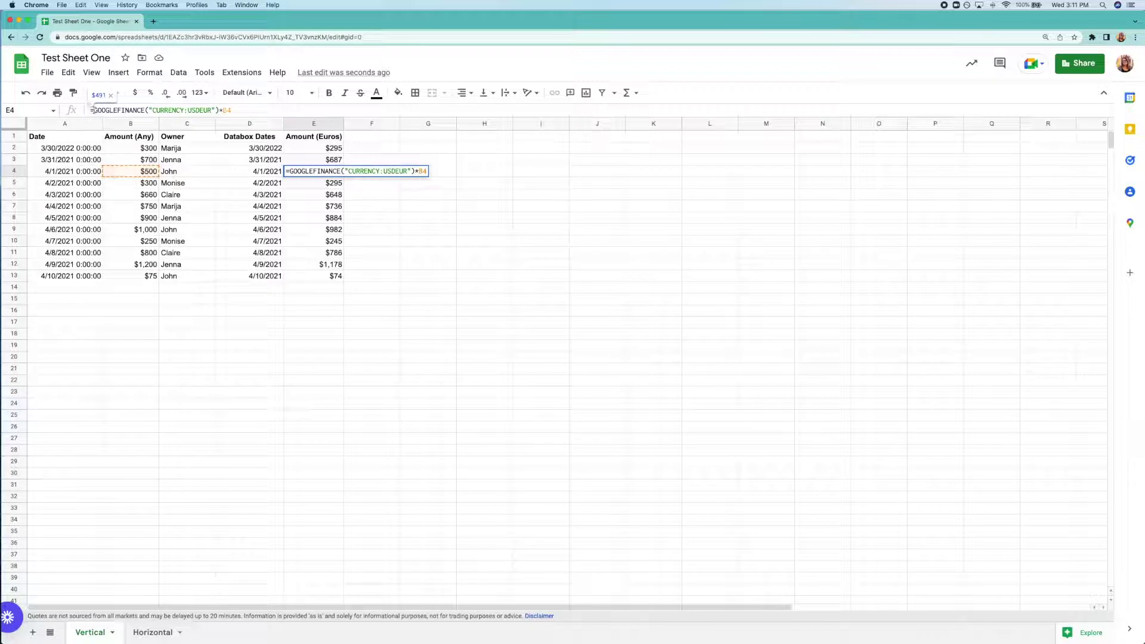
{"action": "left_click_drag", "start_coordinate": [90, 110], "coordinate": [225, 110]}
{"action": "type", "text": "=B4"}
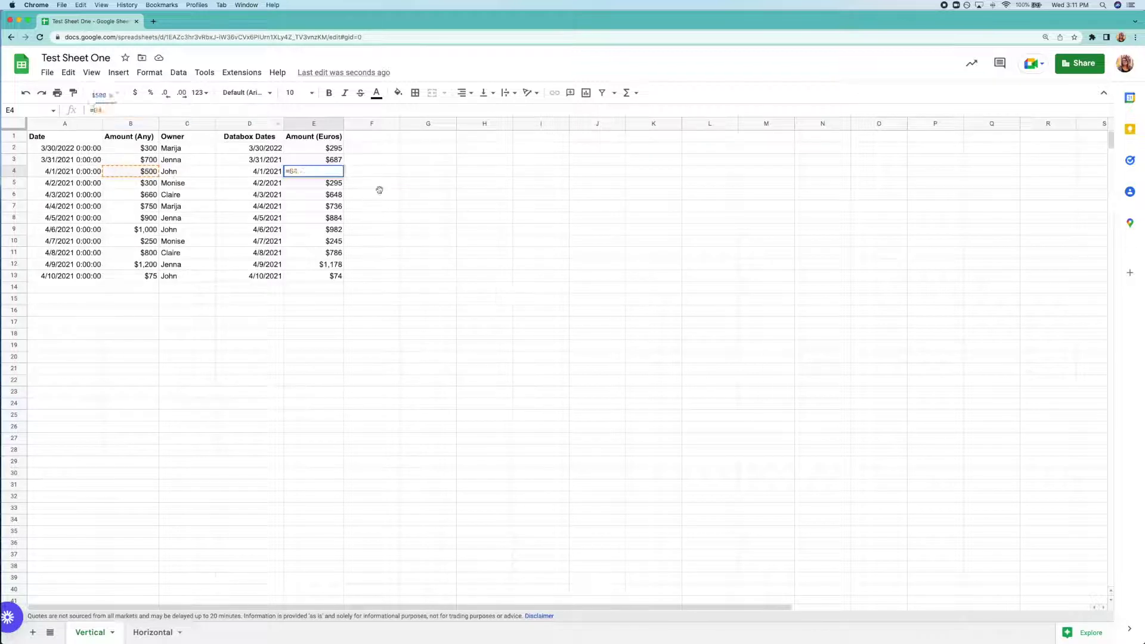
{"action": "key", "text": "Return"}
{"action": "key", "text": "Down"}
{"action": "key", "text": "Down"}
{"action": "key", "text": "Down"}
{"action": "key", "text": "Down"}
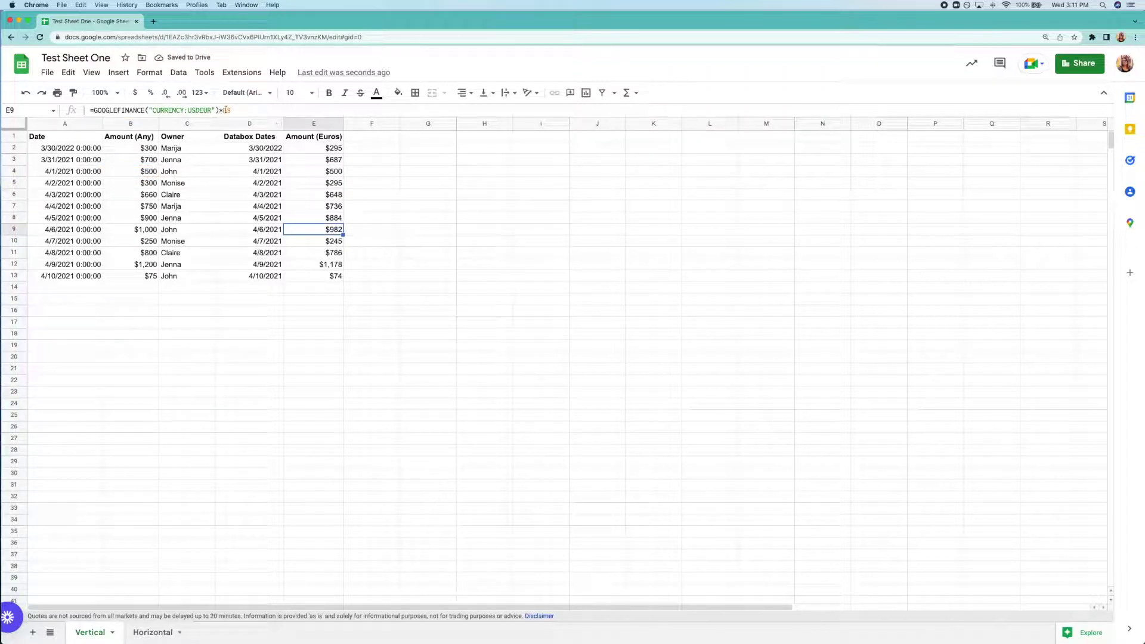
{"action": "left_click_drag", "start_coordinate": [223, 109], "coordinate": [95, 110]}
{"action": "key", "text": "BackSpace"}
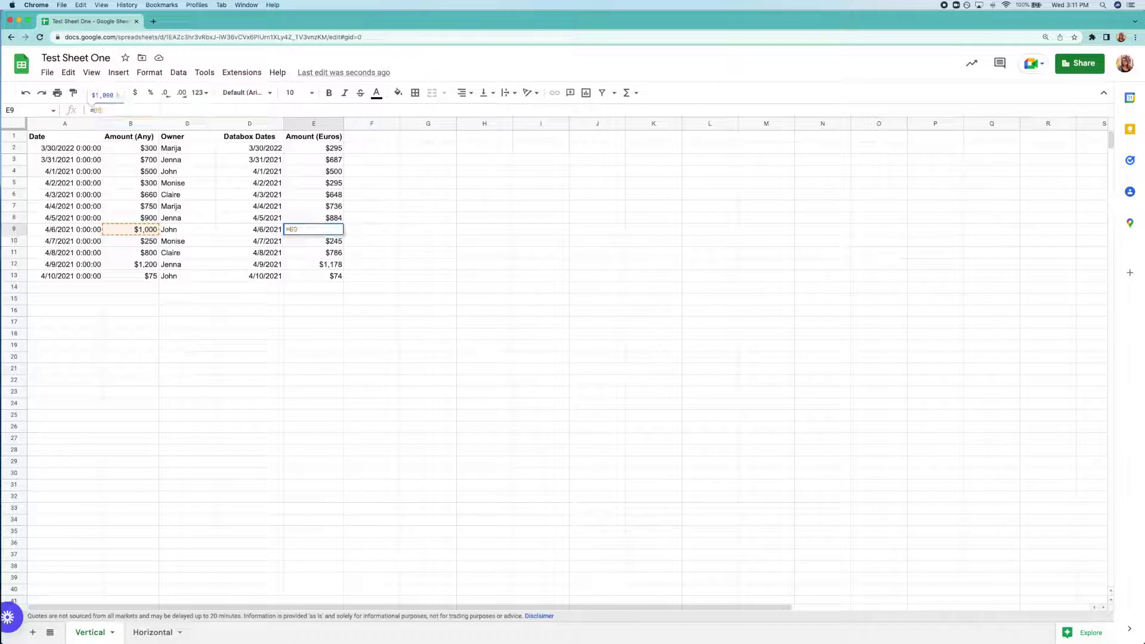
{"action": "key", "text": "Return"}
{"action": "left_click", "coordinate": [315, 276]}
{"action": "left_click_drag", "start_coordinate": [219, 110], "coordinate": [97, 105]}
{"action": "key", "text": "BackSpace"}
{"action": "left_click", "coordinate": [428, 264]}
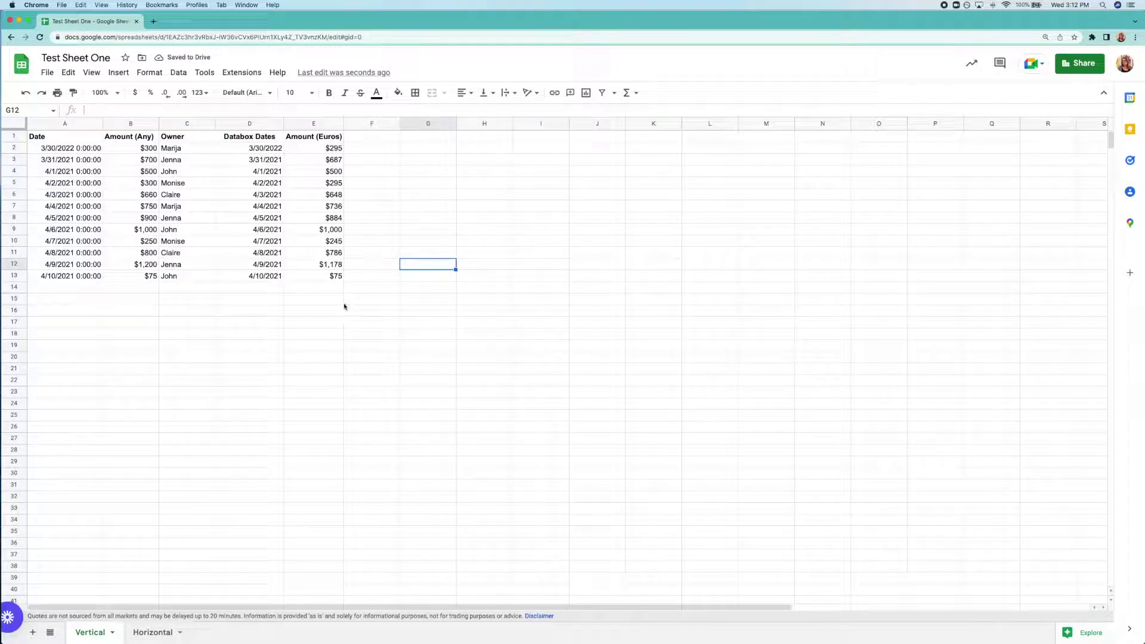
Step: Change E10's GOOGLEFINANCE currency from USD to GBP, showing $293
{"action": "double_click", "coordinate": [314, 183]}
{"action": "left_click", "coordinate": [377, 240]}
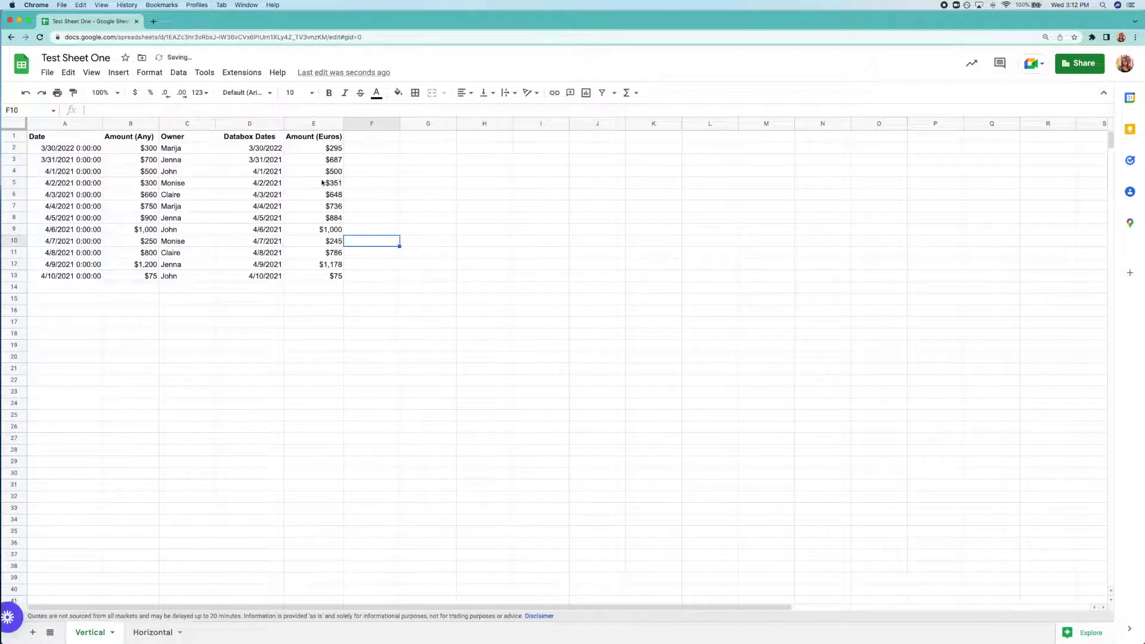
{"action": "key", "text": "Left"}
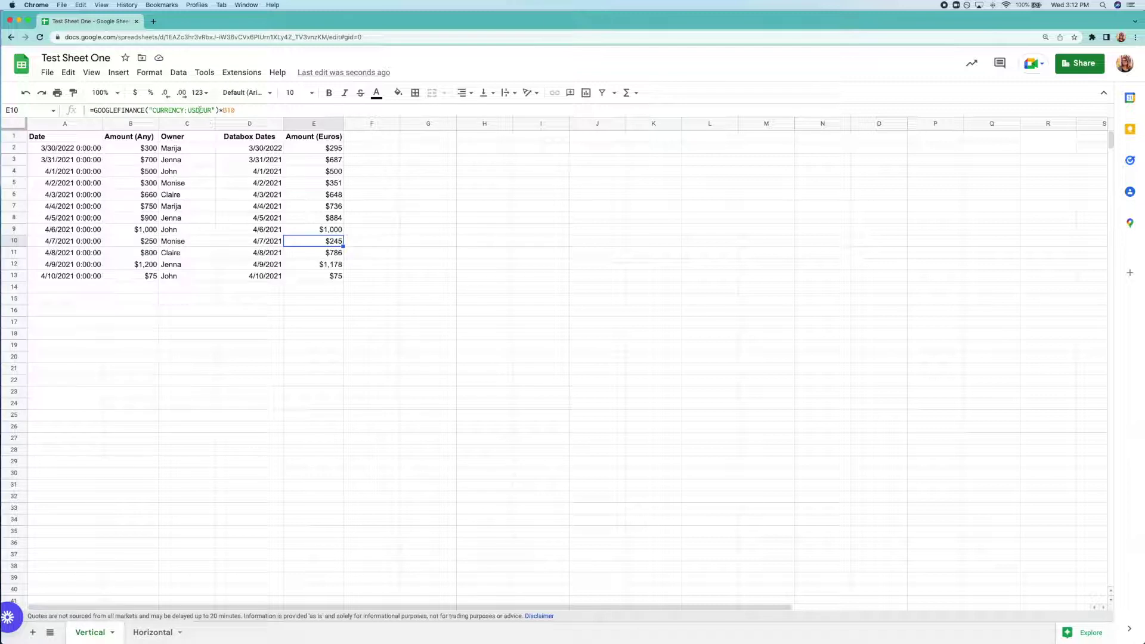
{"action": "left_click_drag", "start_coordinate": [188, 111], "coordinate": [200, 110]}
{"action": "type", "text": "GBP"}
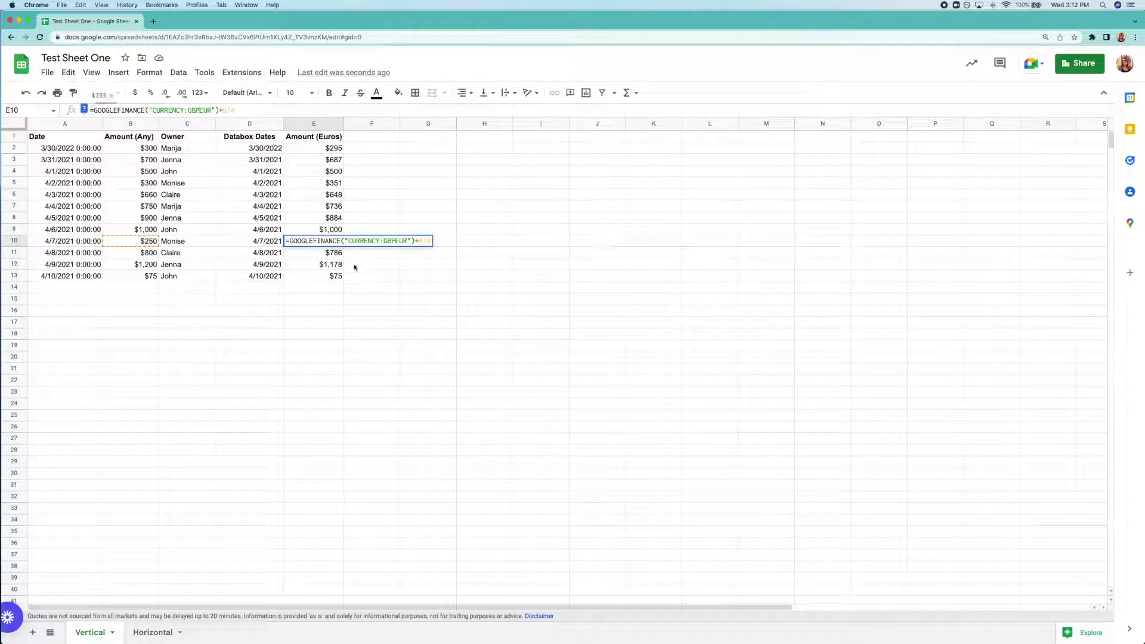
{"action": "left_click", "coordinate": [354, 268]}
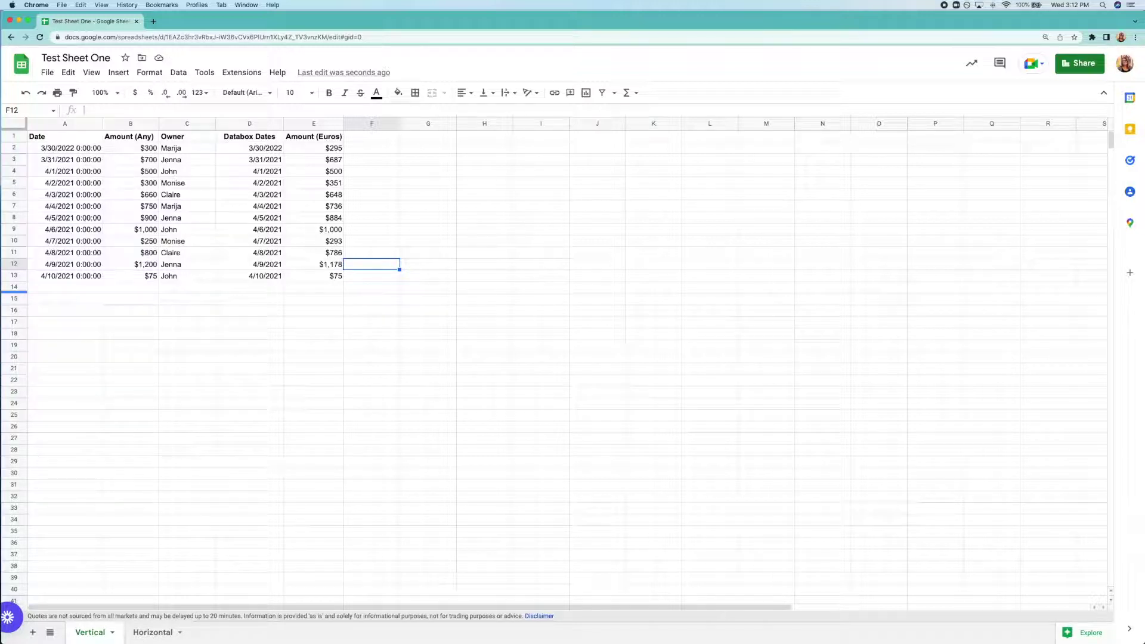
{"action": "left_click", "coordinate": [72, 291]}
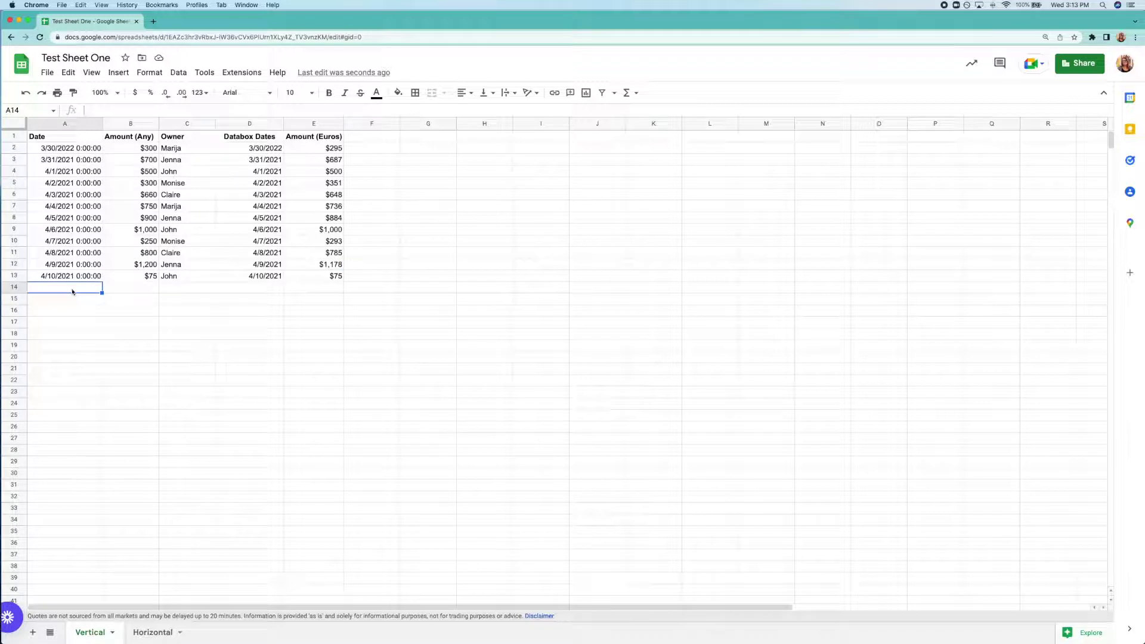
Step: Add row 14 with date Apr 11 2021, amount $755 and the owner's name
{"action": "type", "text": "Apr 11 2021"}
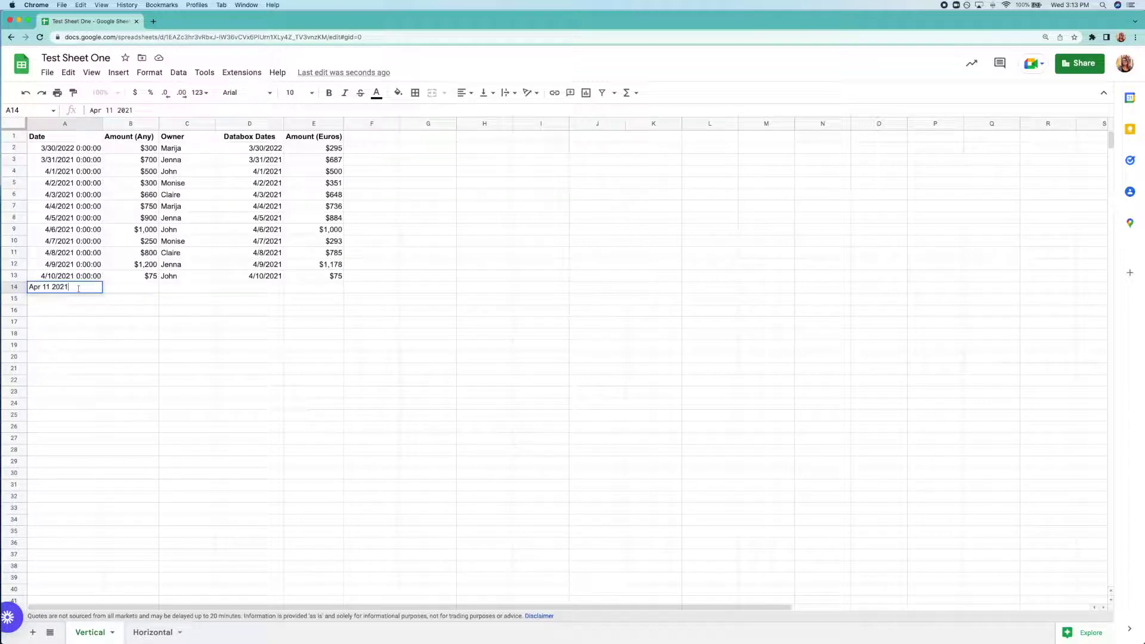
{"action": "left_click", "coordinate": [174, 284]}
{"action": "type", "text": "Monise"}
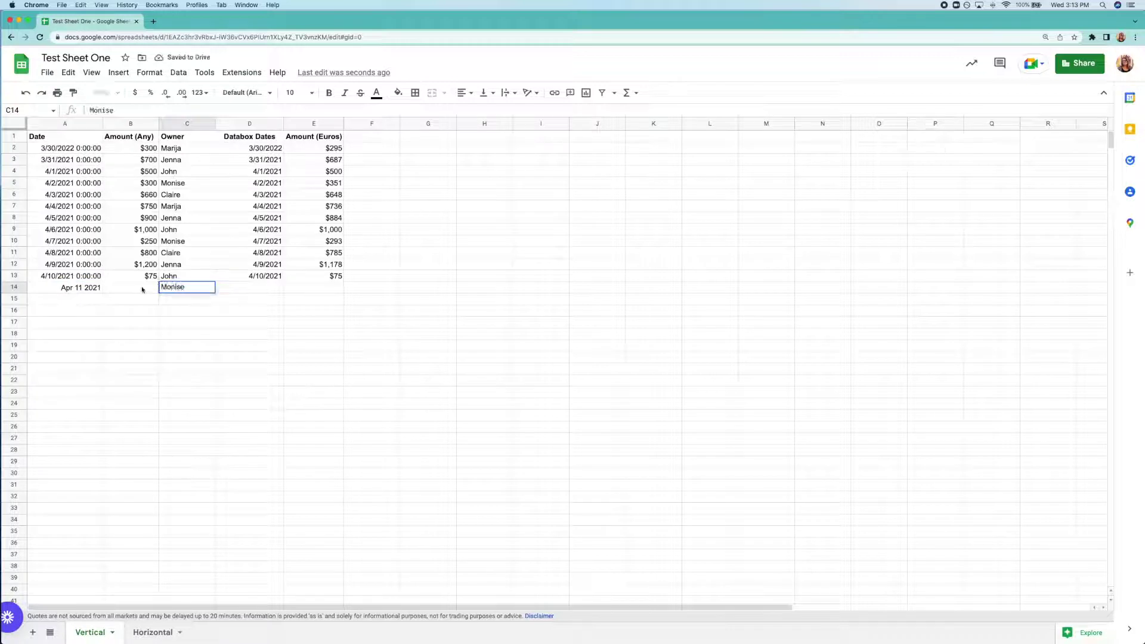
{"action": "left_click", "coordinate": [142, 290]}
{"action": "type", "text": "$755"}
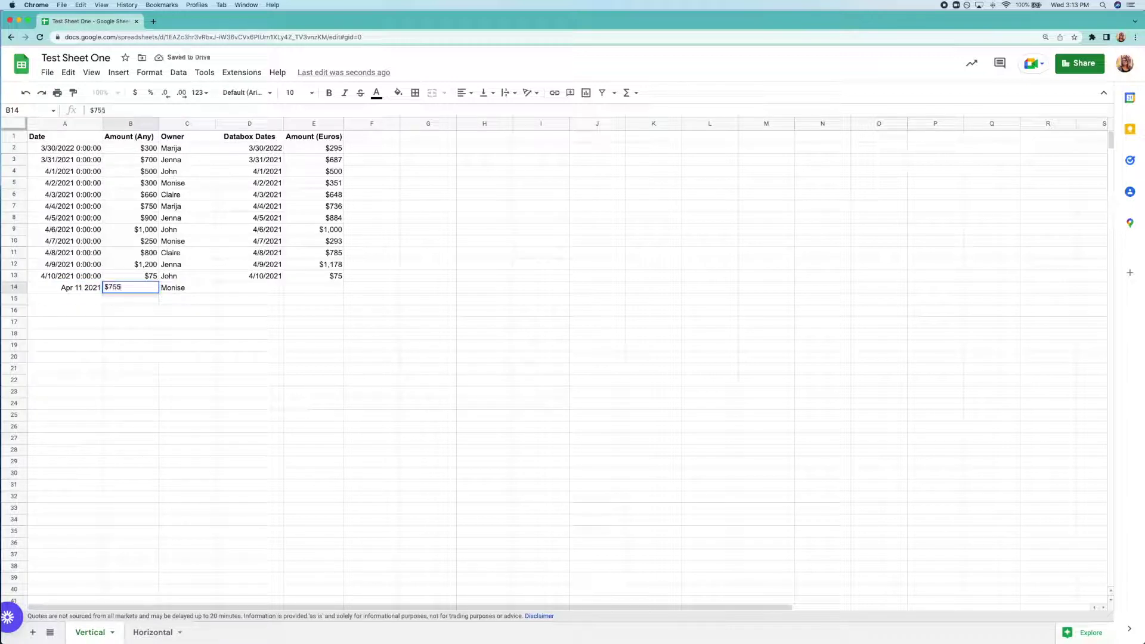
{"action": "left_click", "coordinate": [260, 290]}
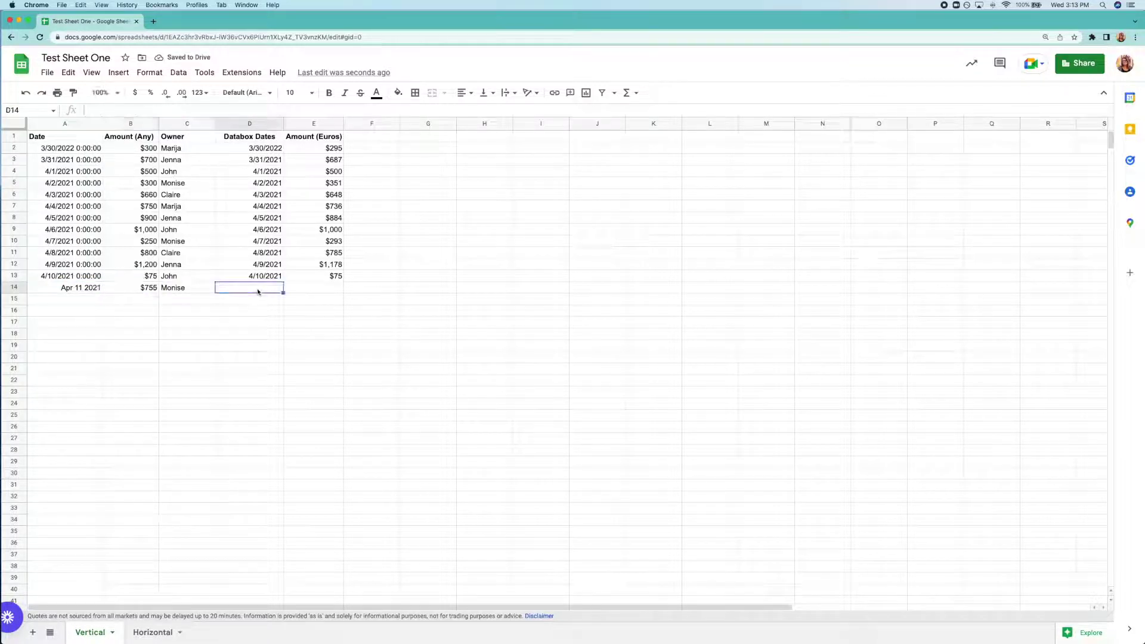
Step: Fill D14 with the 4/11/2021 date formula and give E14 a GBP-to-EUR conversion of $884
{"action": "left_click", "coordinate": [268, 278]}
{"action": "left_click_drag", "start_coordinate": [283, 281], "coordinate": [302, 290]}
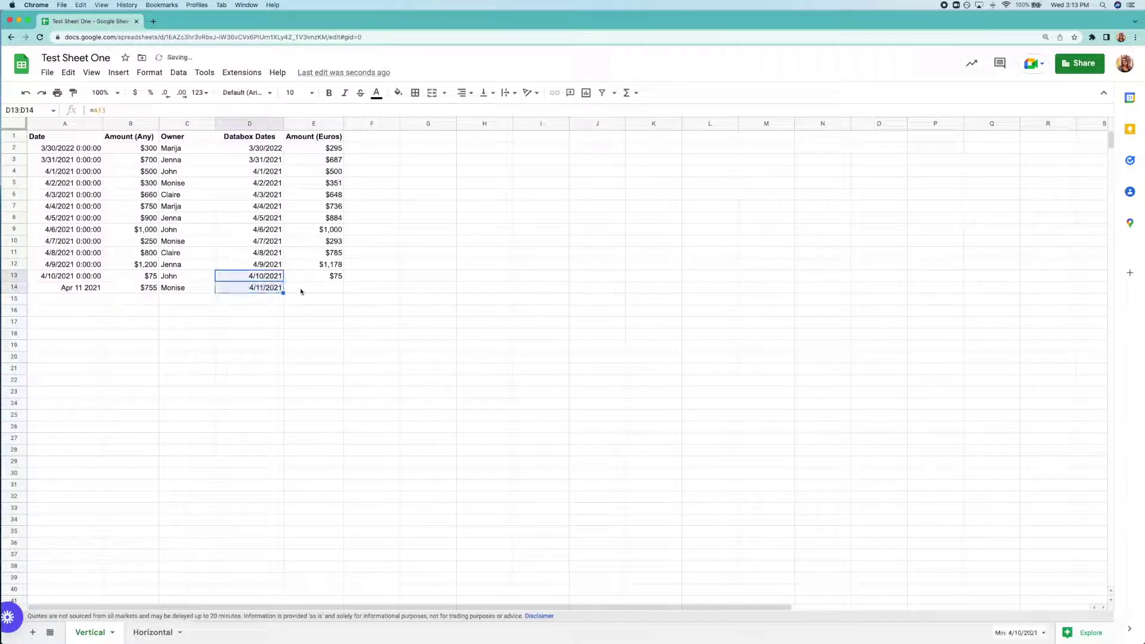
{"action": "left_click", "coordinate": [327, 268]}
{"action": "key", "text": "super+c"}
{"action": "left_click", "coordinate": [324, 288]}
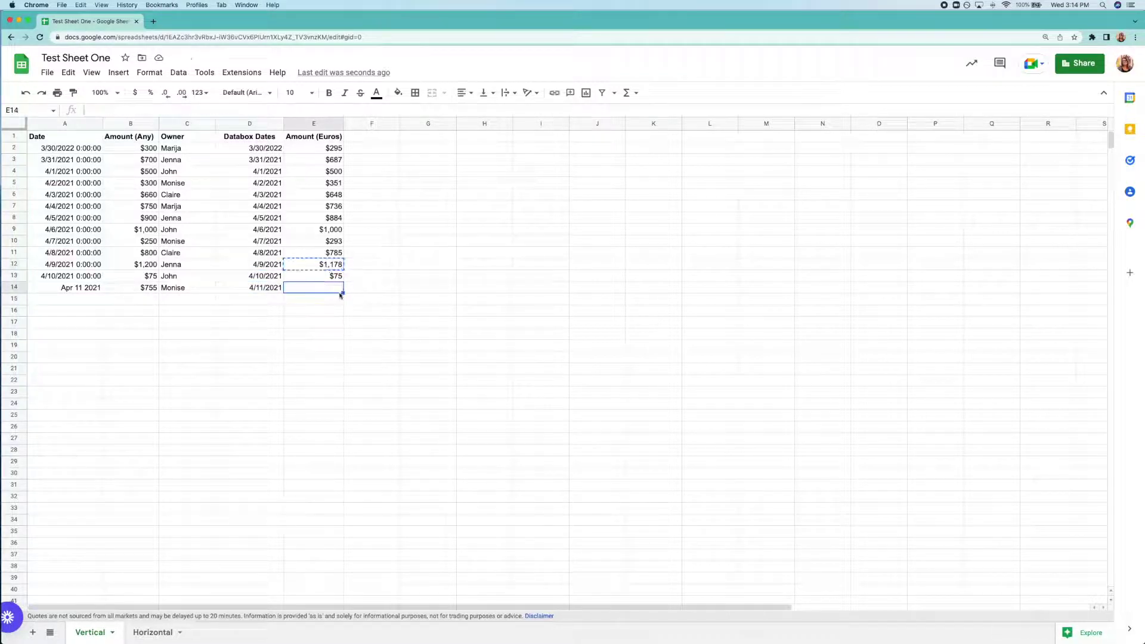
{"action": "key", "text": "super+v"}
{"action": "left_click", "coordinate": [190, 110]}
{"action": "type", "text": "GBP"}
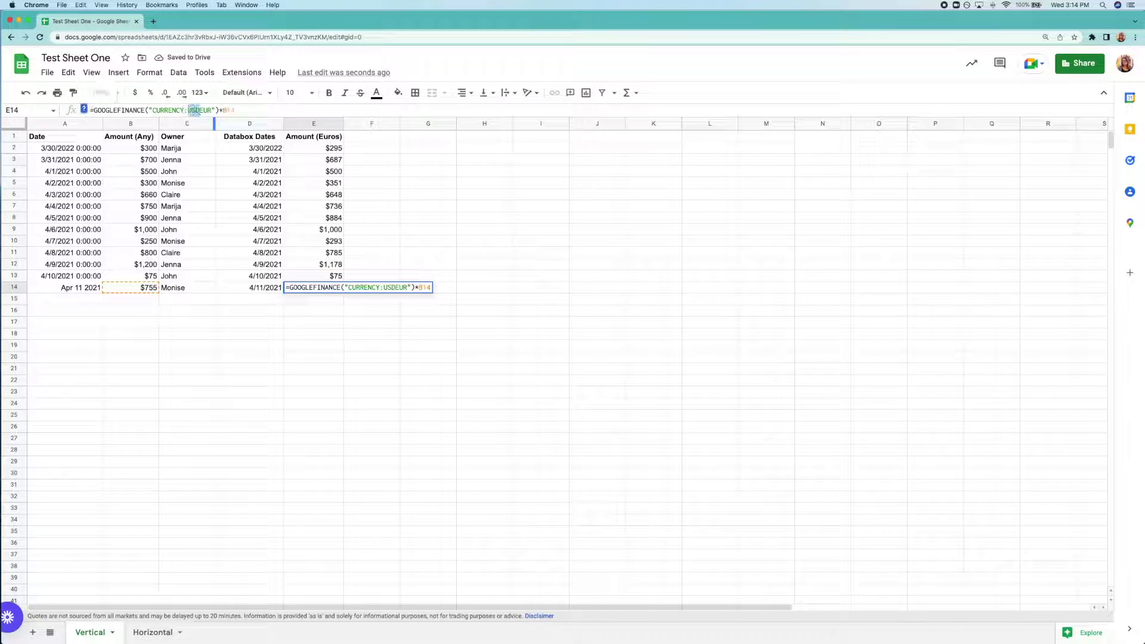
{"action": "left_click", "coordinate": [429, 350]}
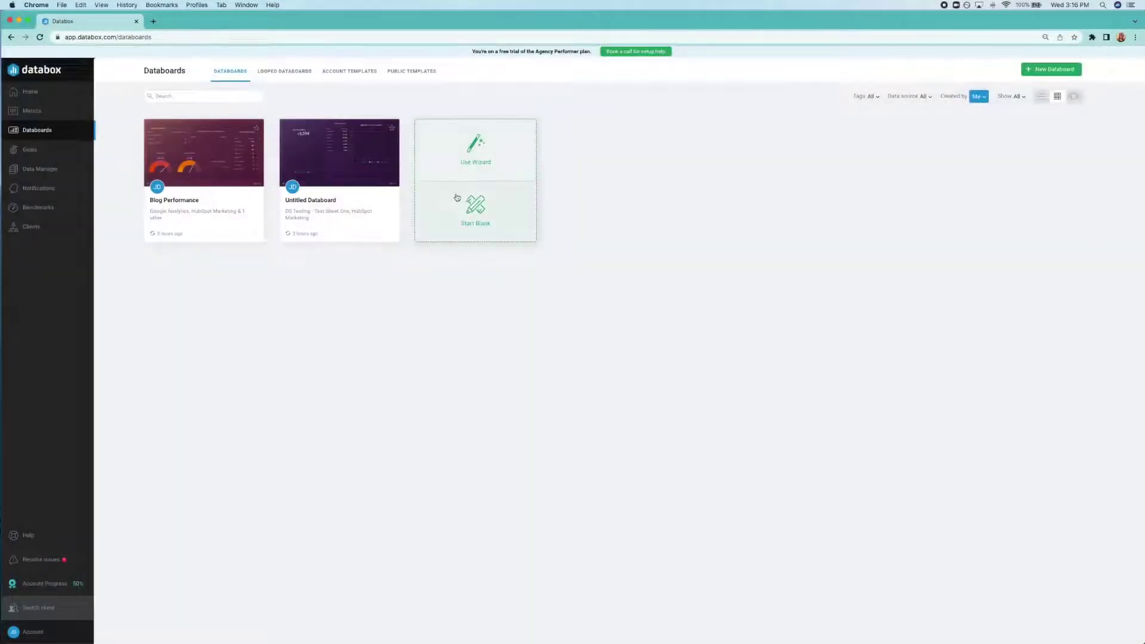
Step: Start a blank databoard, connect Google Sheets' Test Sheet One as its source, and begin a custom metric
{"action": "left_click", "coordinate": [459, 208]}
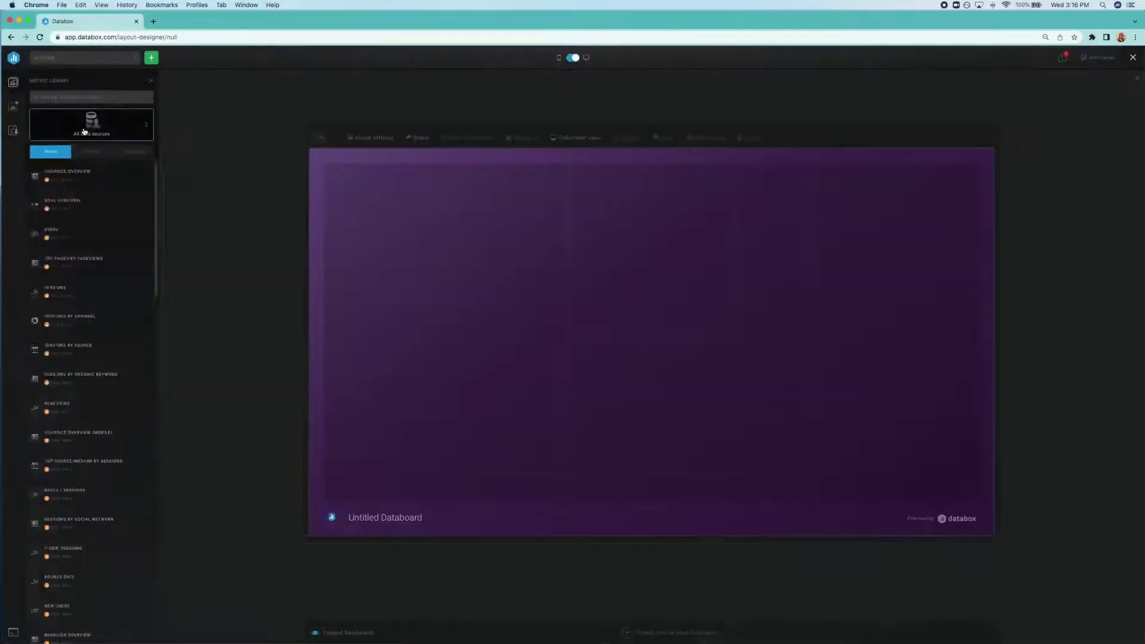
{"action": "left_click", "coordinate": [84, 131]}
{"action": "left_click", "coordinate": [90, 179]}
{"action": "left_click", "coordinate": [102, 161]}
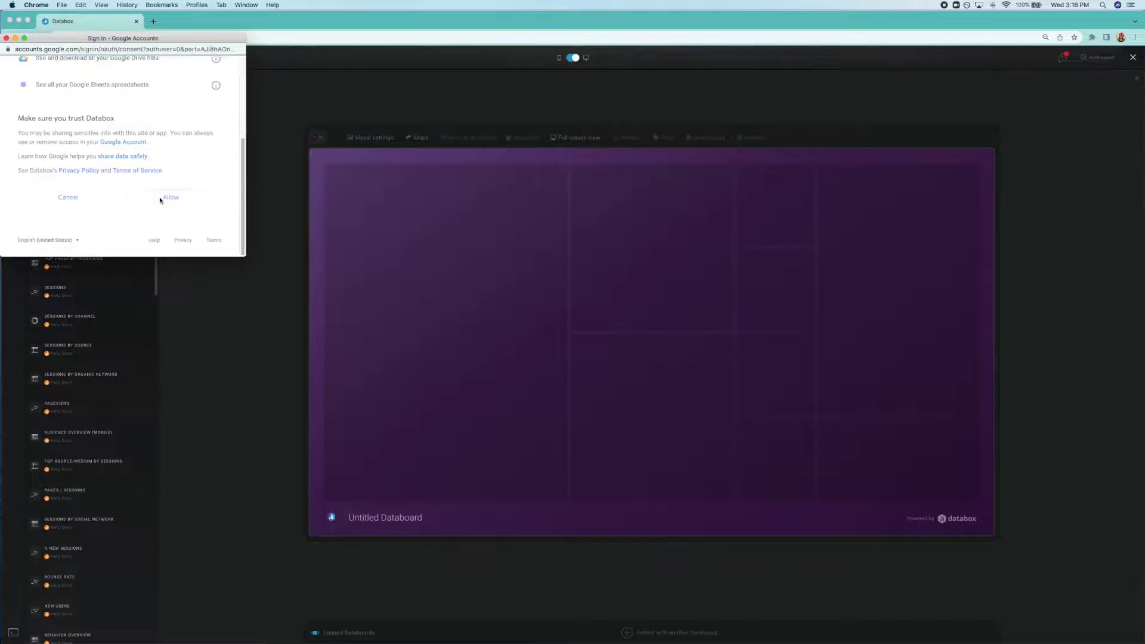
{"action": "left_click", "coordinate": [168, 197]}
{"action": "left_click", "coordinate": [512, 348]}
{"action": "left_click", "coordinate": [490, 445]}
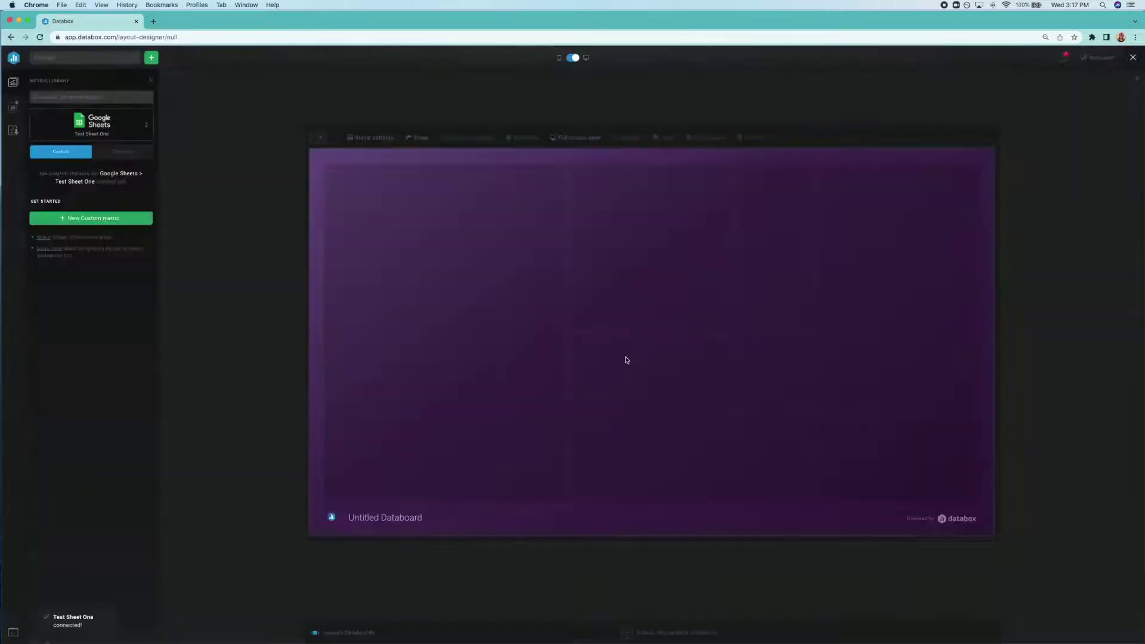
{"action": "left_click", "coordinate": [114, 218]}
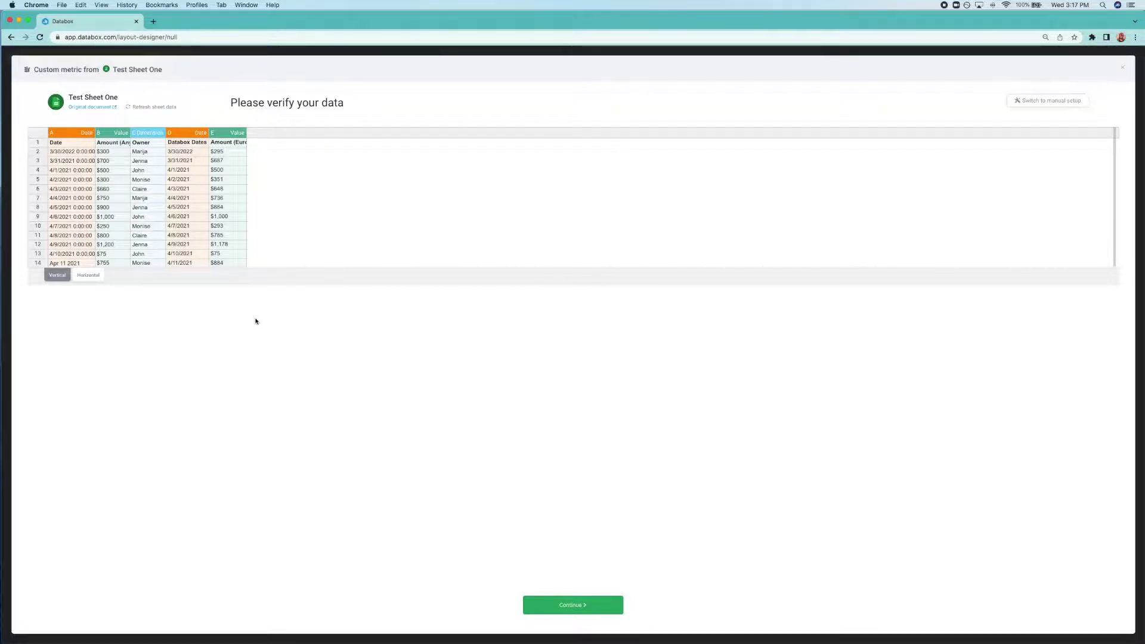
Step: Accept the Test Sheet One data preview and continue to metric value selection
{"action": "left_click", "coordinate": [600, 606]}
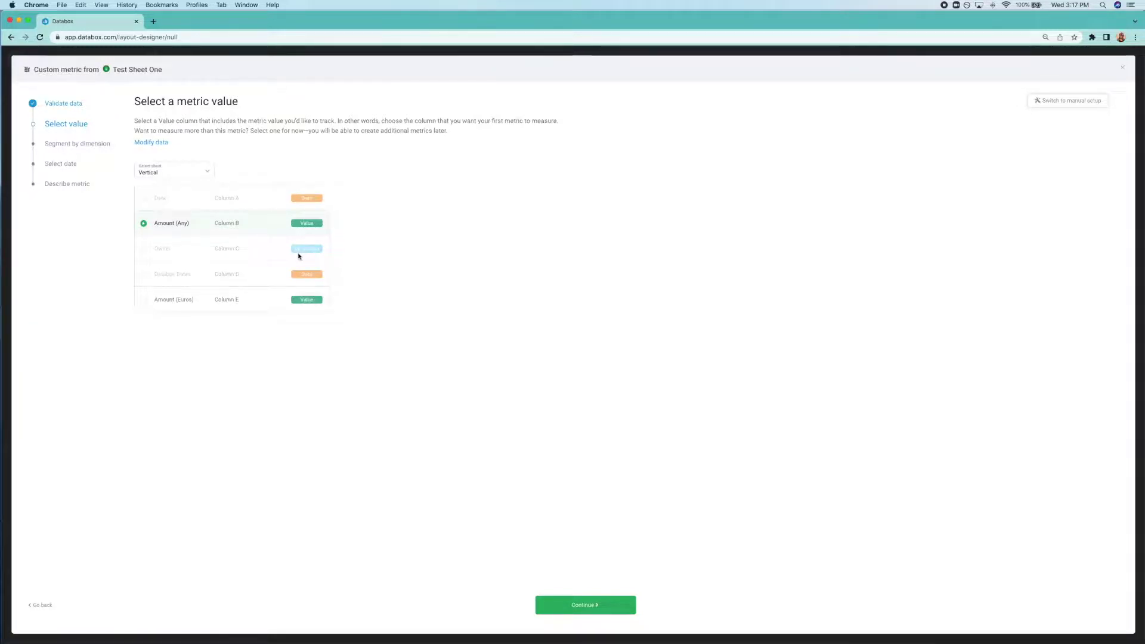
Step: Build and save a metric with Amount (Euros) as value, no dimension, and Databox Dates as date
{"action": "left_click", "coordinate": [143, 301]}
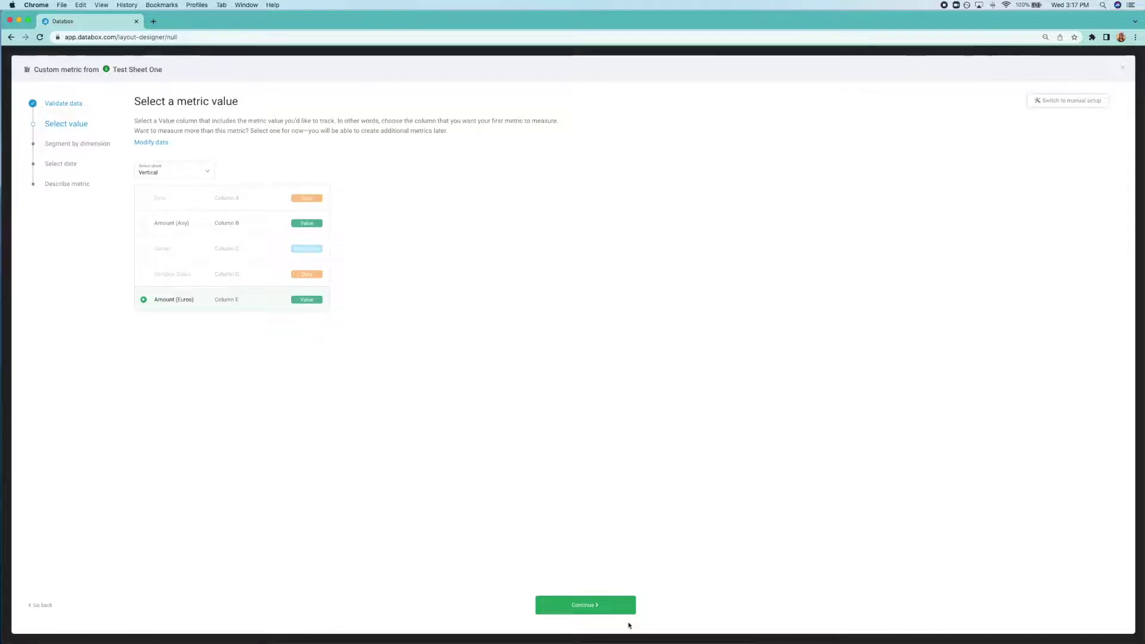
{"action": "left_click", "coordinate": [587, 609]}
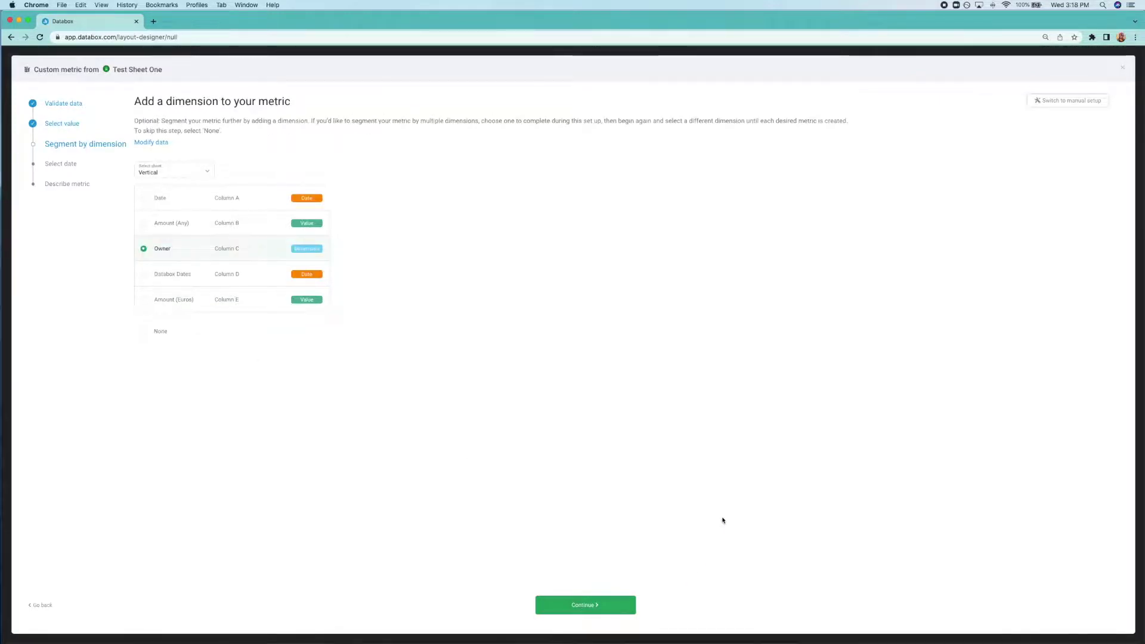
{"action": "left_click", "coordinate": [144, 333]}
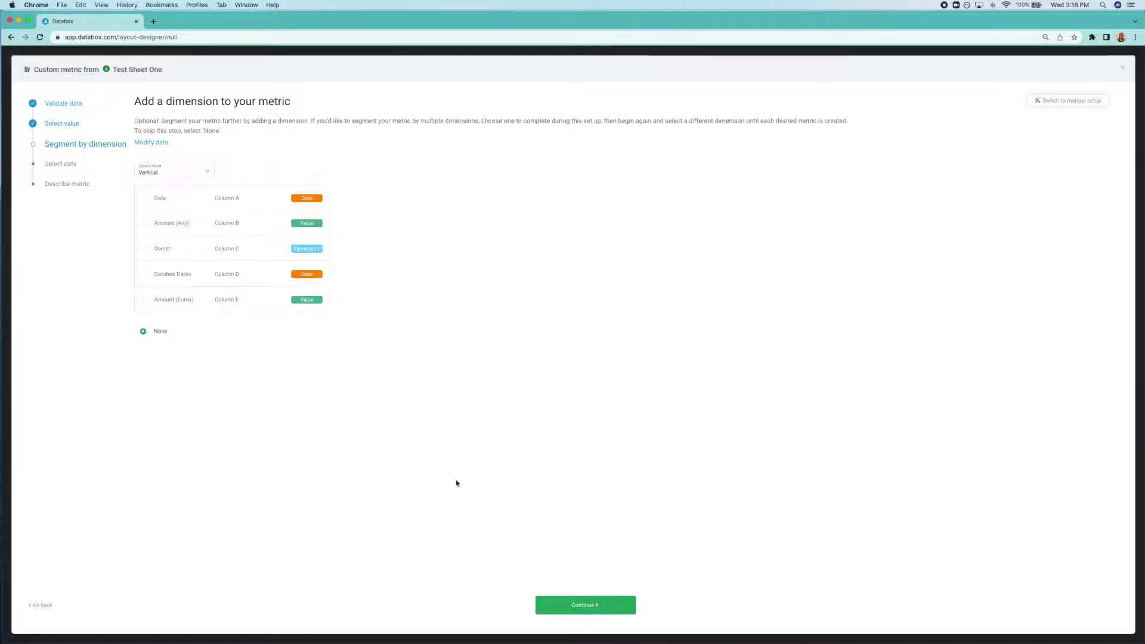
{"action": "left_click", "coordinate": [577, 610]}
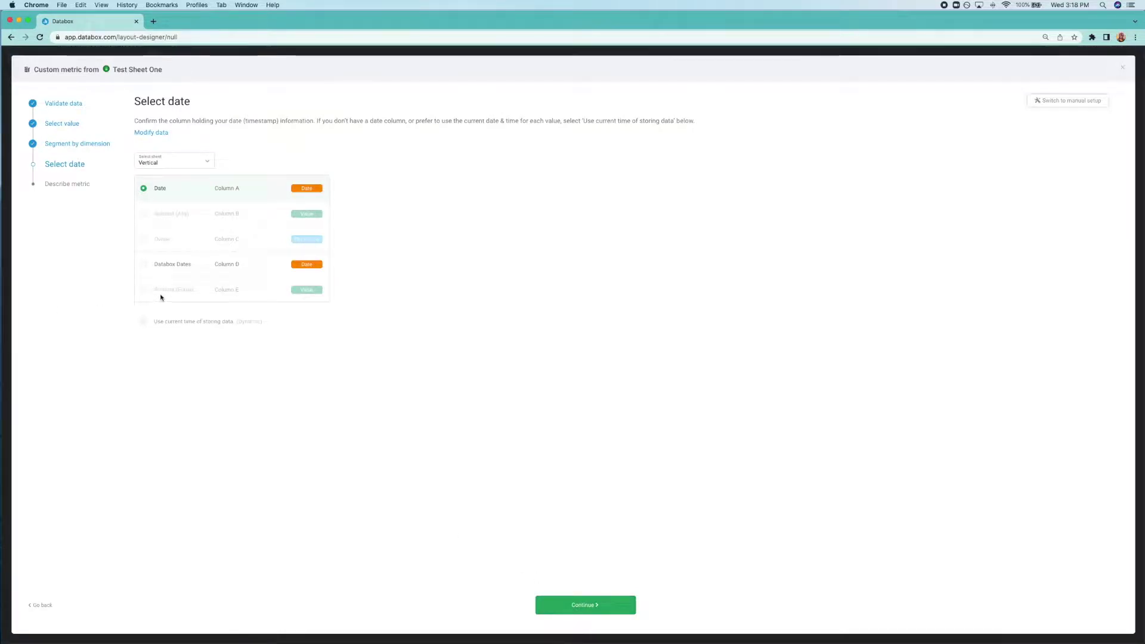
{"action": "left_click", "coordinate": [143, 266]}
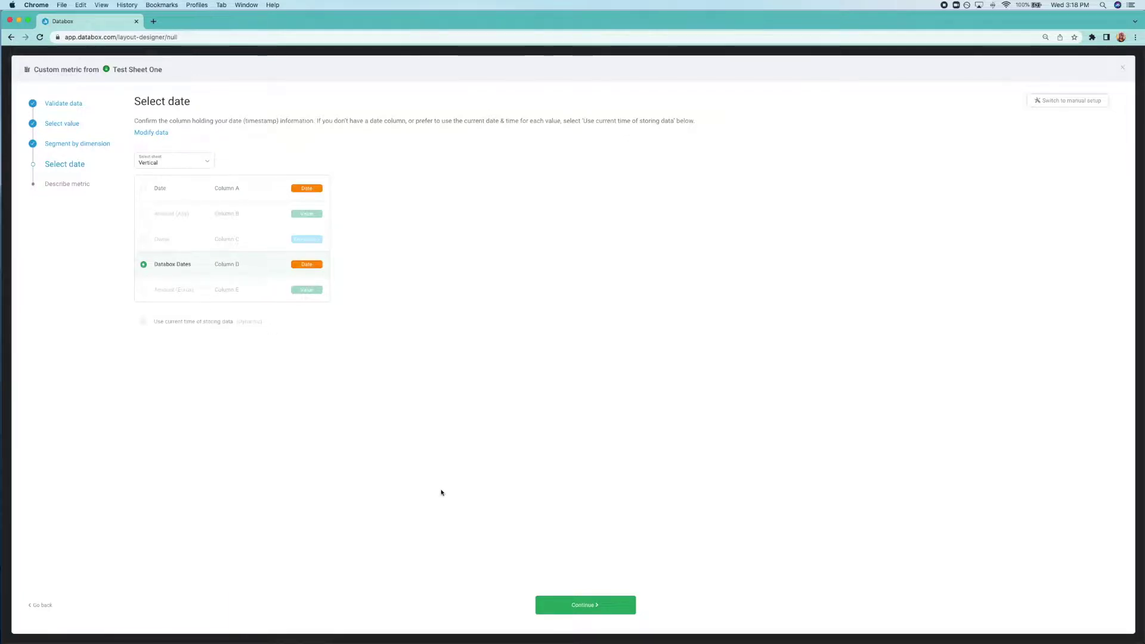
{"action": "left_click", "coordinate": [588, 609]}
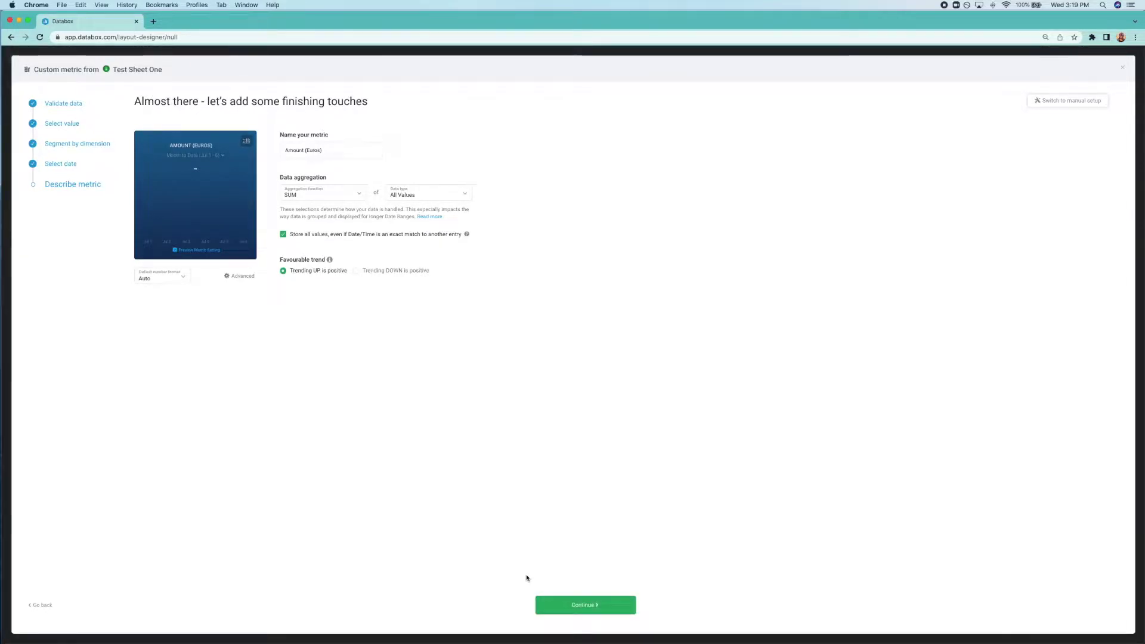
{"action": "left_click", "coordinate": [596, 606]}
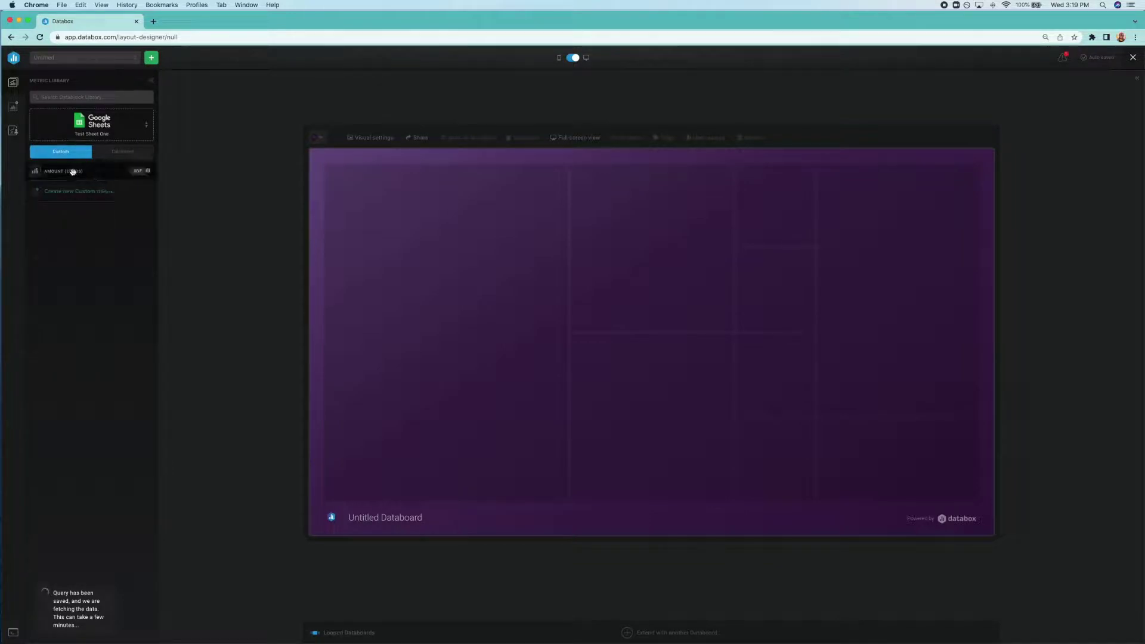
Step: Place the Amount (Euros) metric on the databoard with date range All Time, graphed by Year
{"action": "left_click_drag", "start_coordinate": [73, 171], "coordinate": [404, 279]}
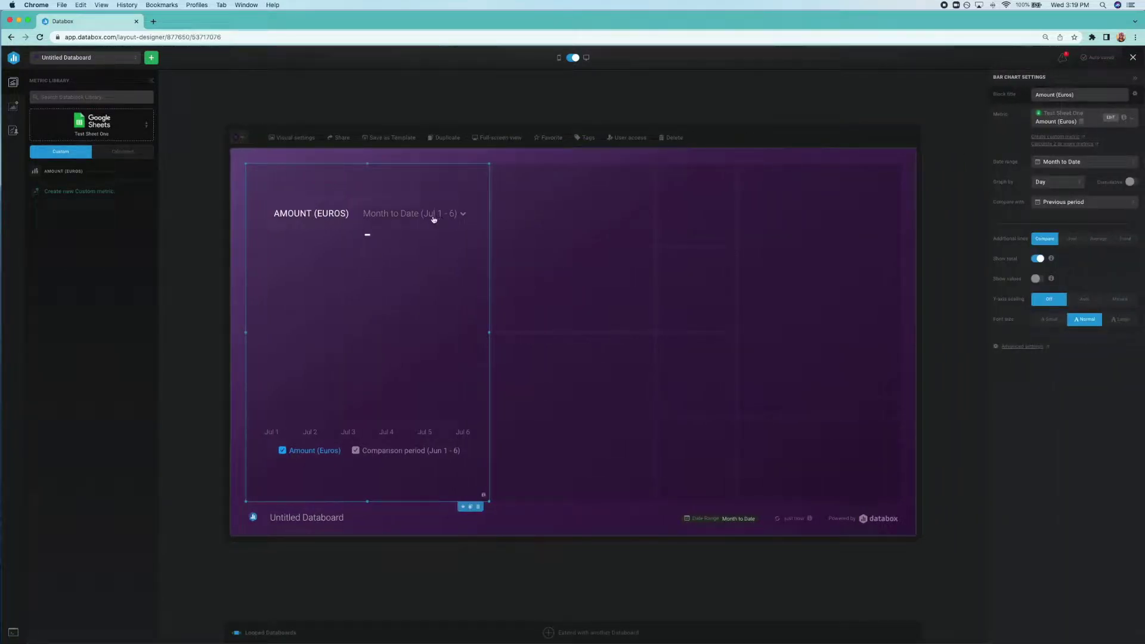
{"action": "left_click", "coordinate": [1059, 167]}
{"action": "left_click", "coordinate": [1058, 181]}
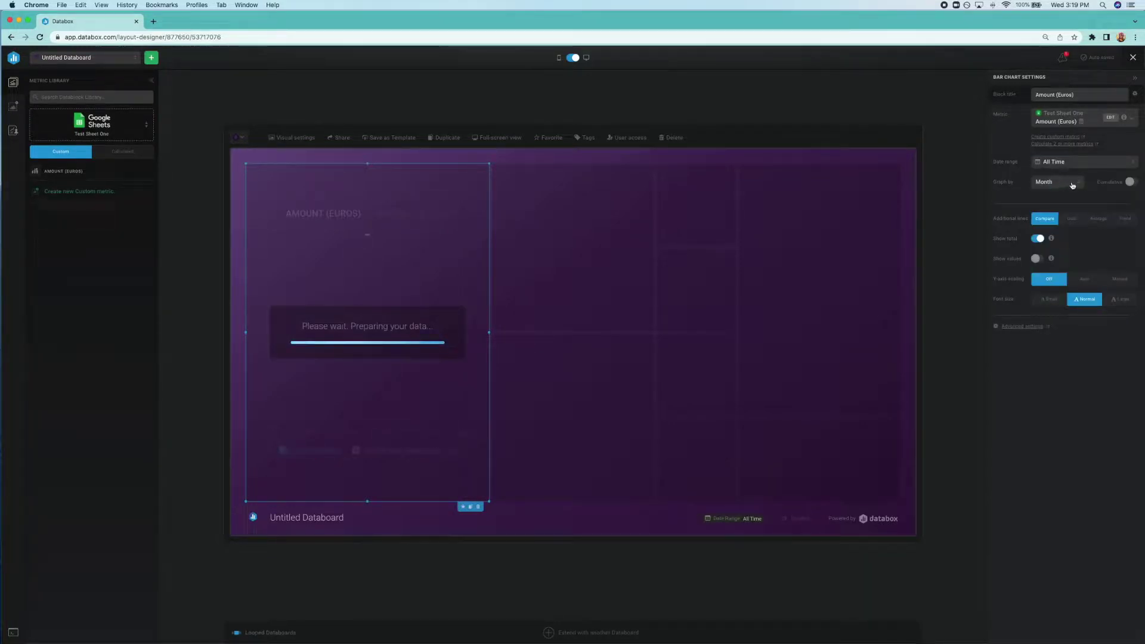
{"action": "left_click", "coordinate": [1068, 186]}
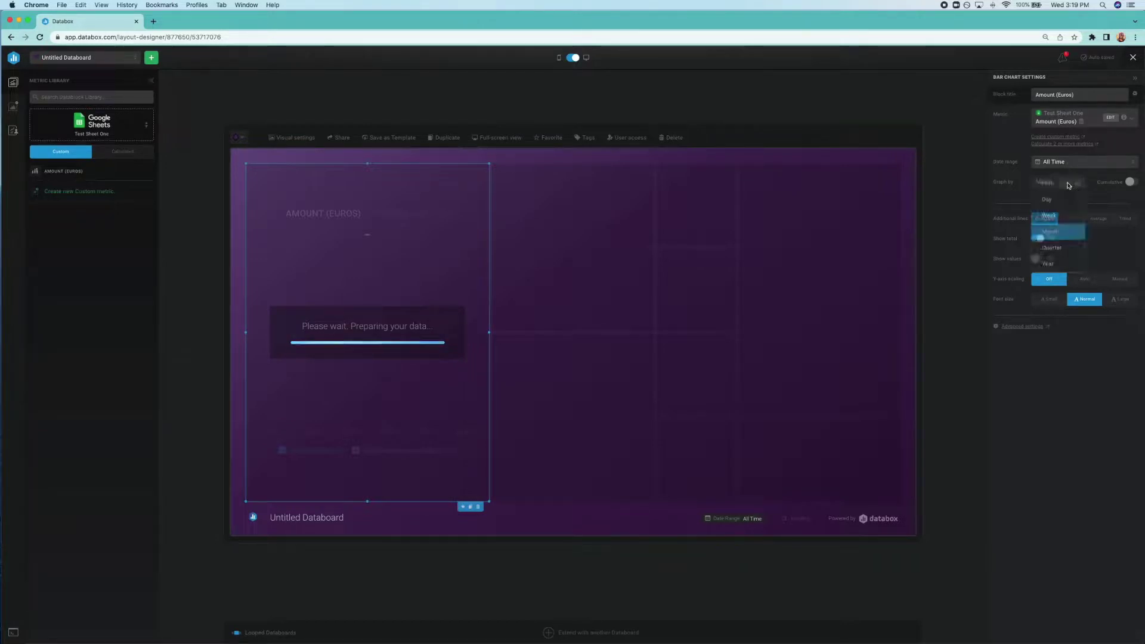
{"action": "left_click", "coordinate": [1049, 264]}
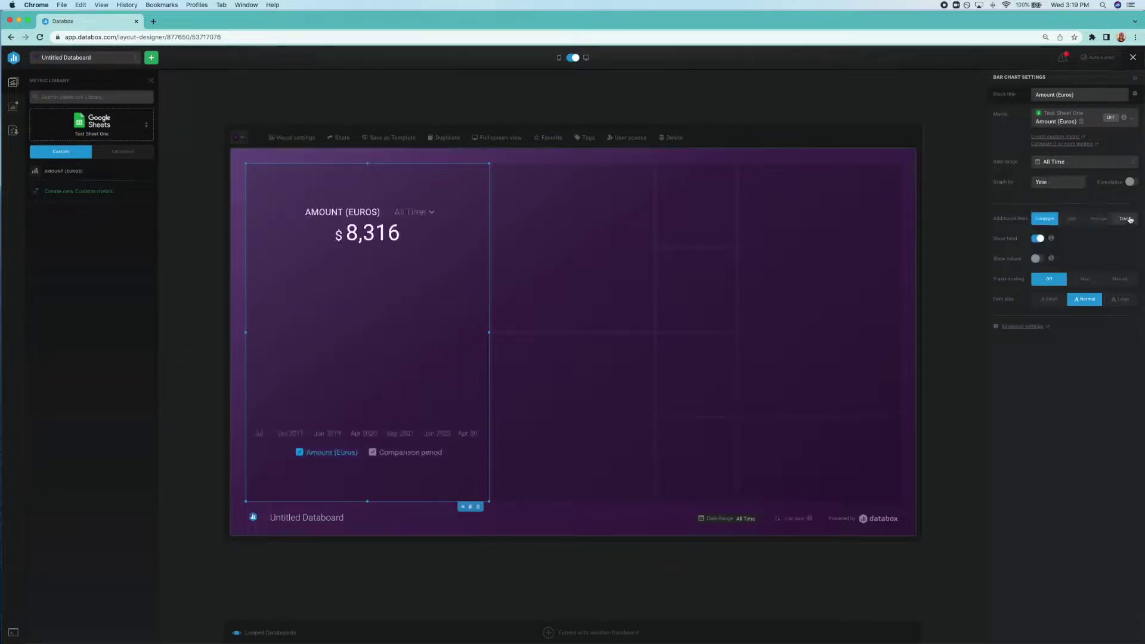
{"action": "left_click", "coordinate": [1135, 79]}
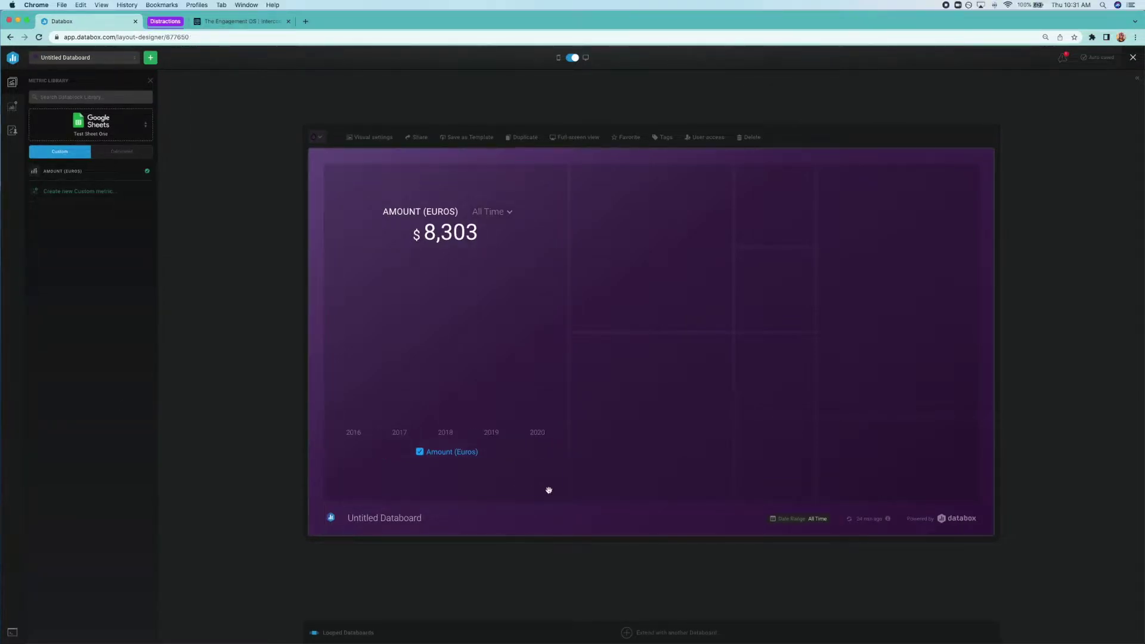
Step: Shrink the Amount (Euros) block and start a new custom metric from the sheet
{"action": "left_click_drag", "start_coordinate": [563, 500], "coordinate": [558, 313]}
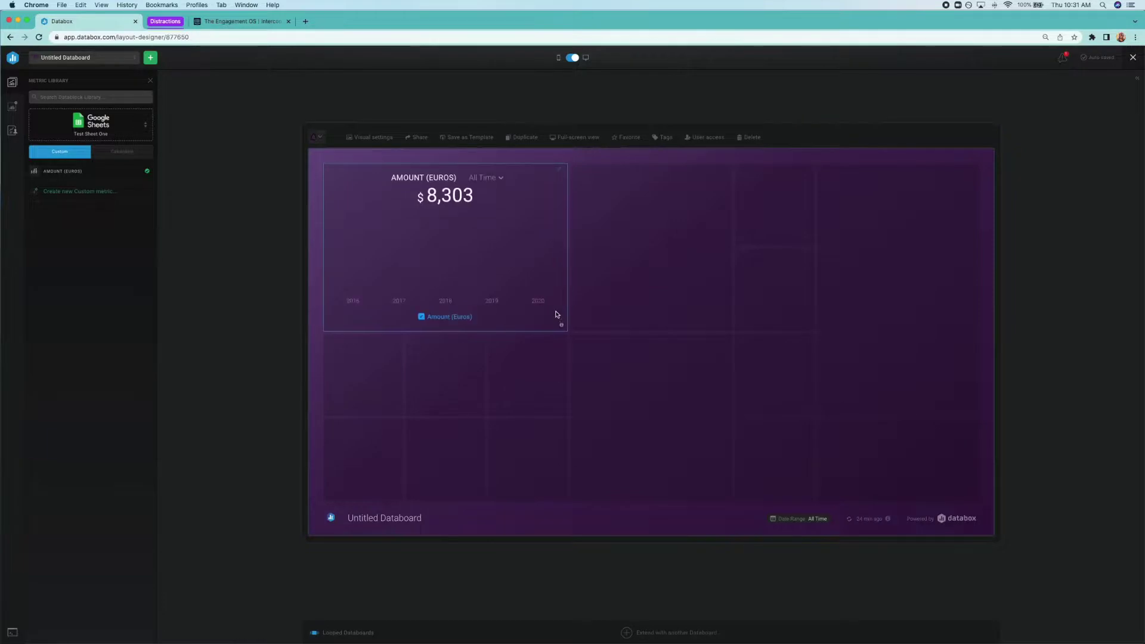
{"action": "left_click", "coordinate": [86, 192]}
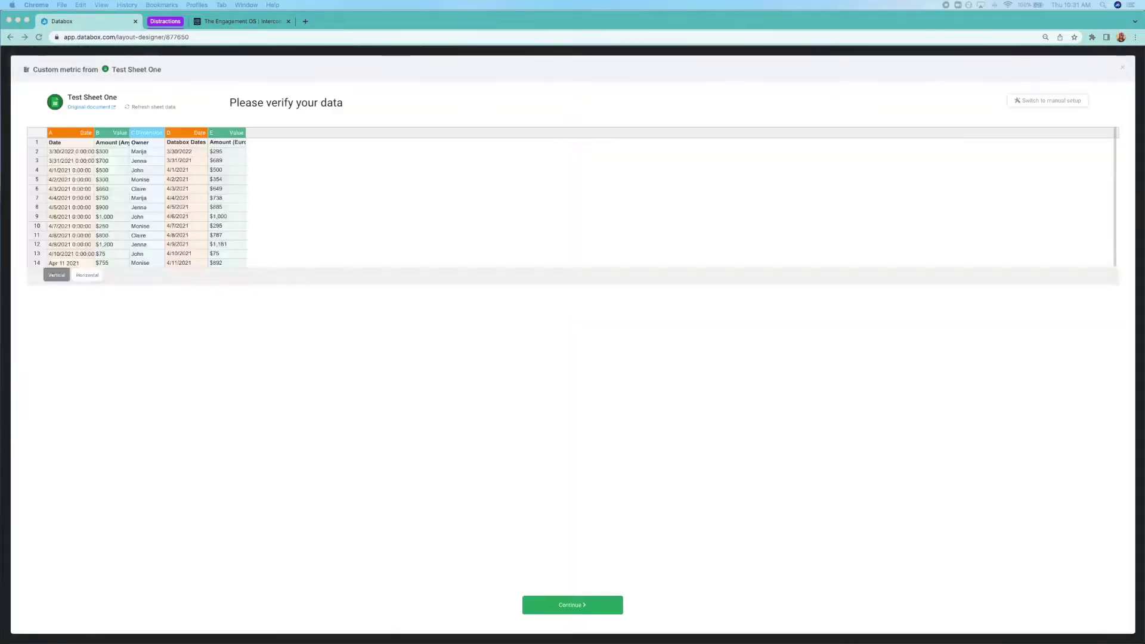
{"action": "left_click", "coordinate": [610, 608]}
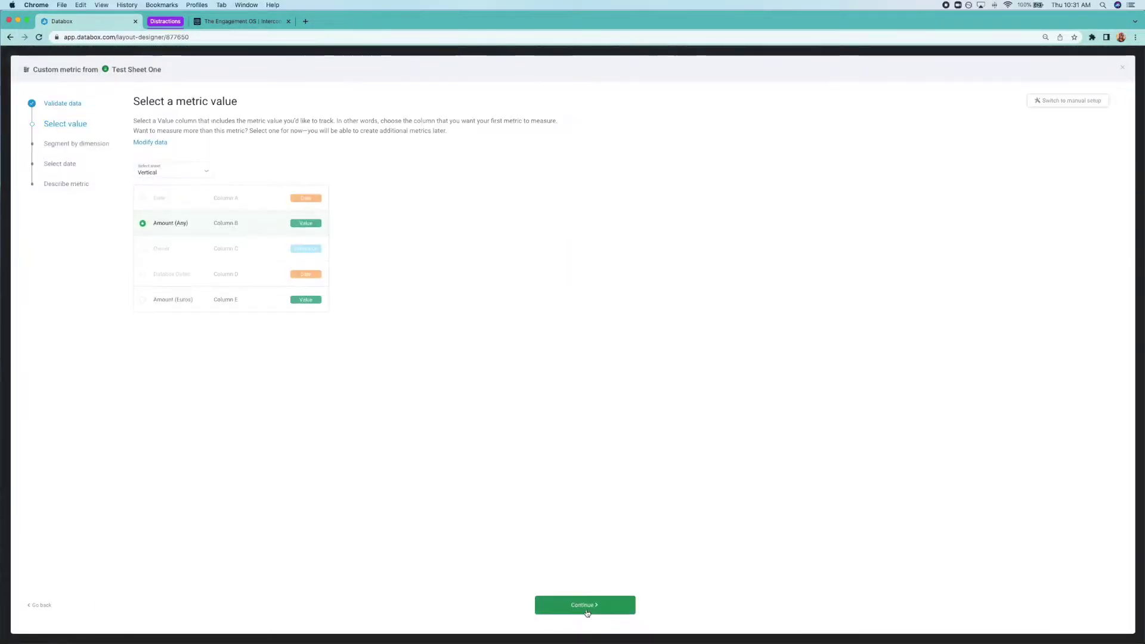
Step: Set the metric to Amount (Euros) value, Owner dimension, and Databox Dates as date
{"action": "left_click", "coordinate": [143, 300]}
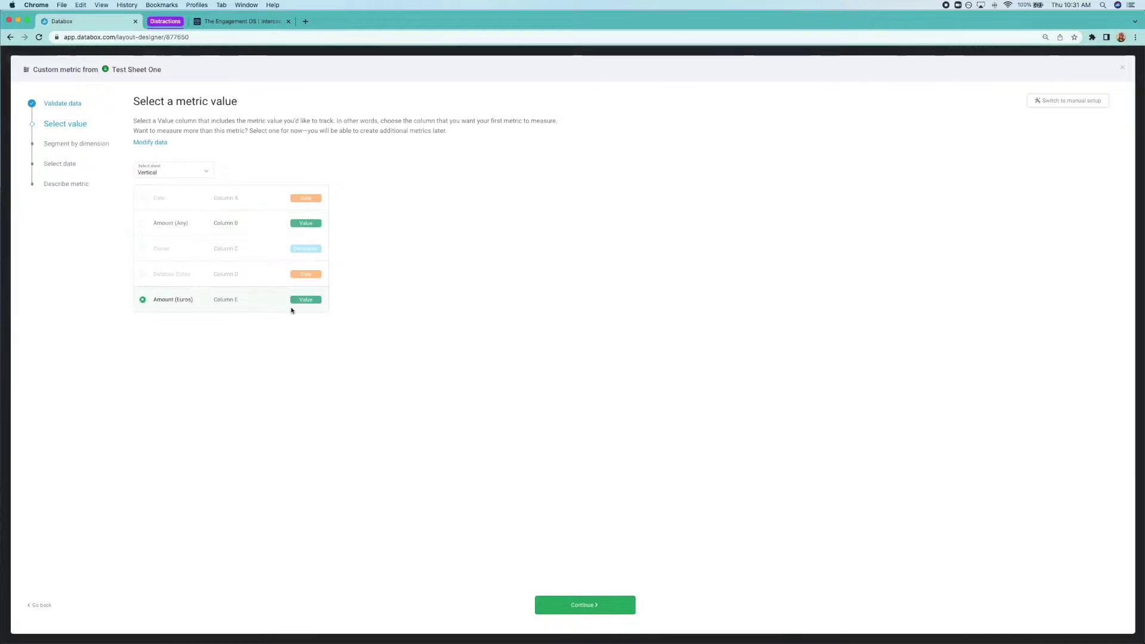
{"action": "left_click", "coordinate": [595, 606]}
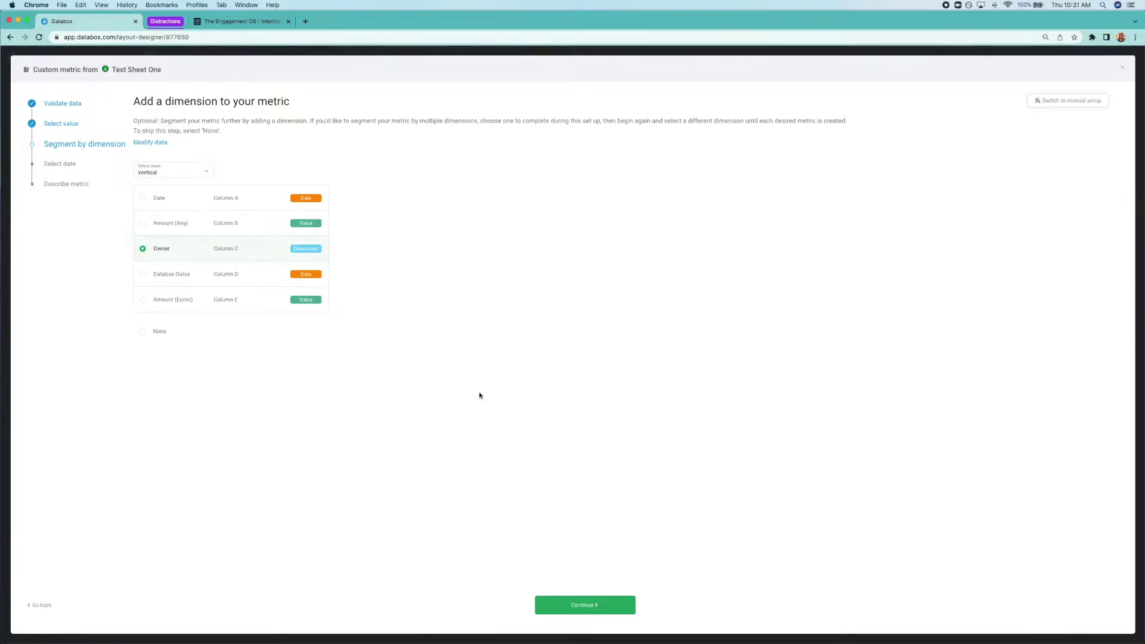
{"action": "left_click", "coordinate": [567, 606]}
{"action": "left_click", "coordinate": [138, 272]}
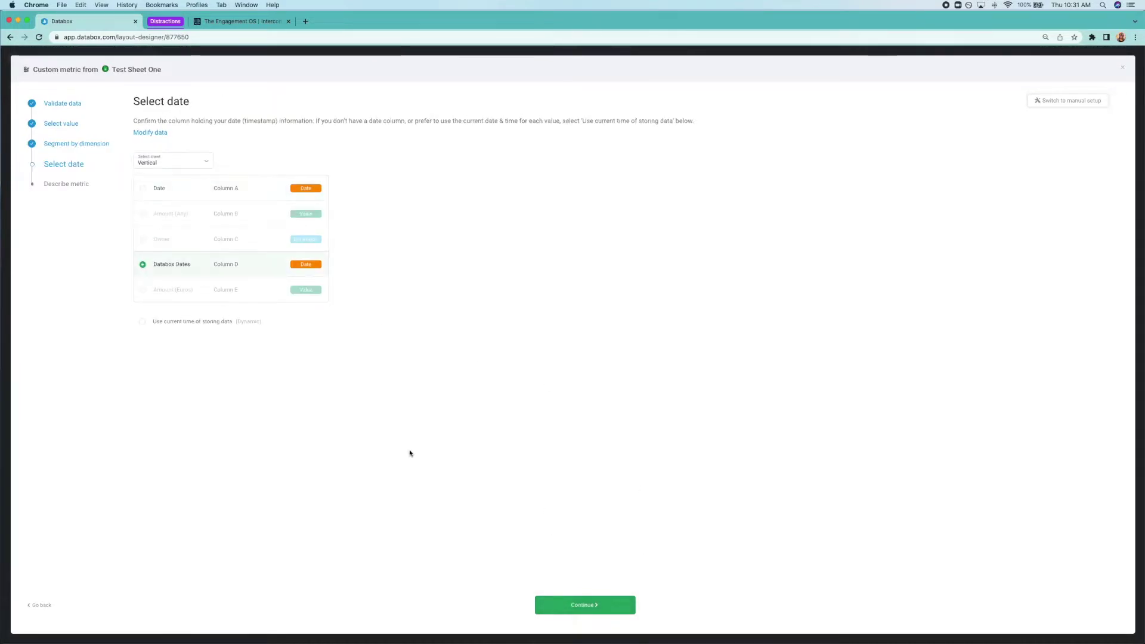
{"action": "left_click", "coordinate": [591, 605]}
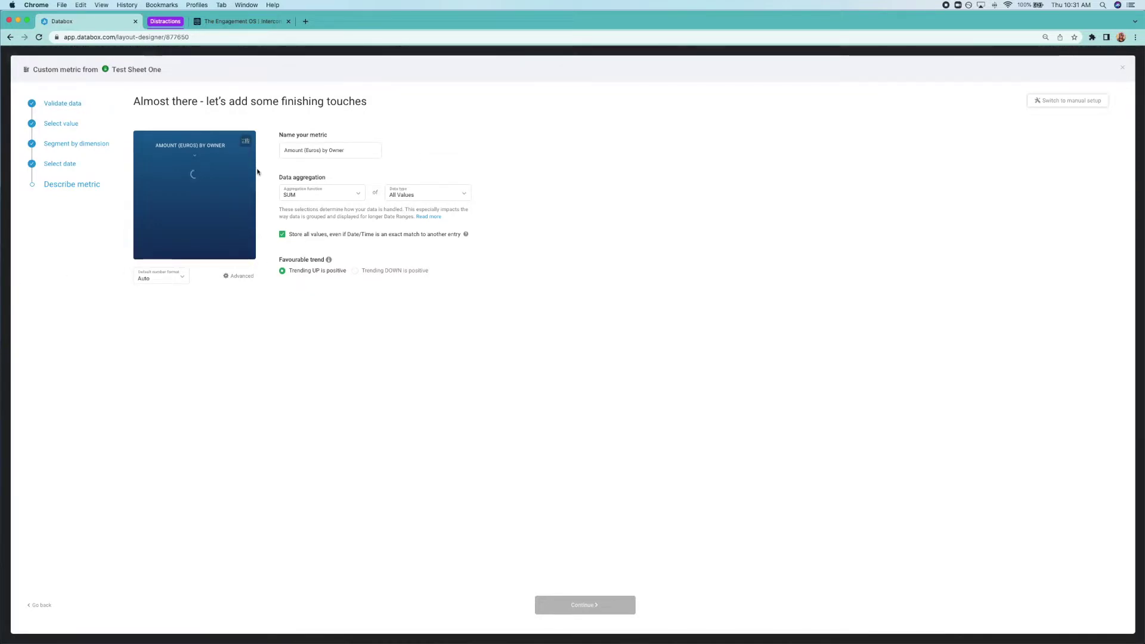
Step: Save the Amount (Euros) by Owner metric, set its bar chart to All Time, and select the total block
{"action": "left_click", "coordinate": [584, 604]}
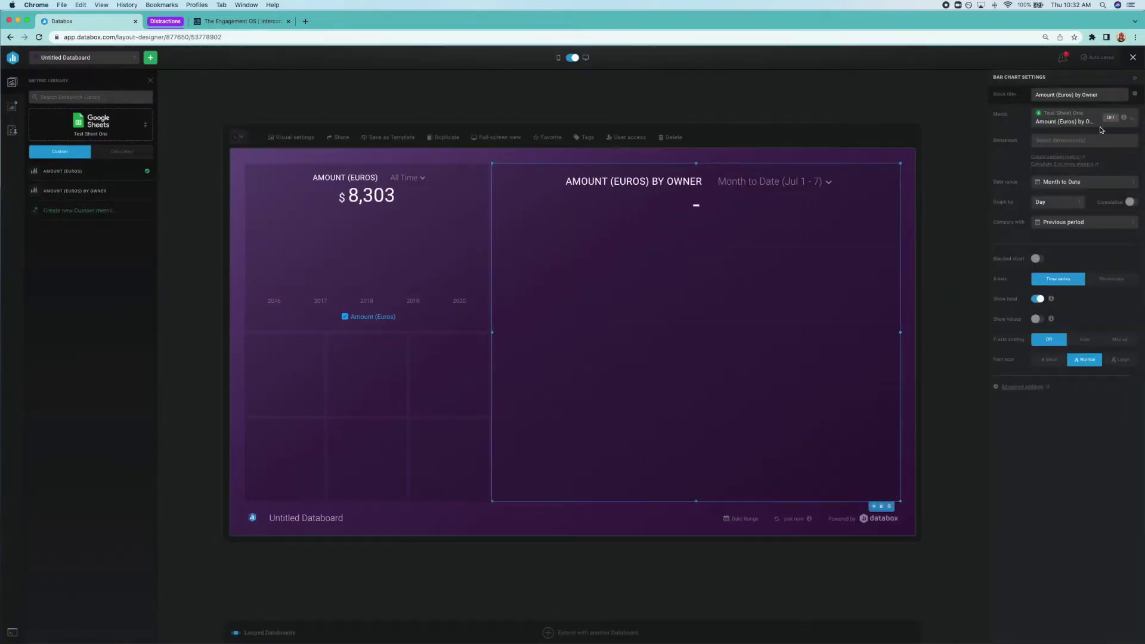
{"action": "left_click", "coordinate": [829, 182]}
{"action": "left_click", "coordinate": [805, 226]}
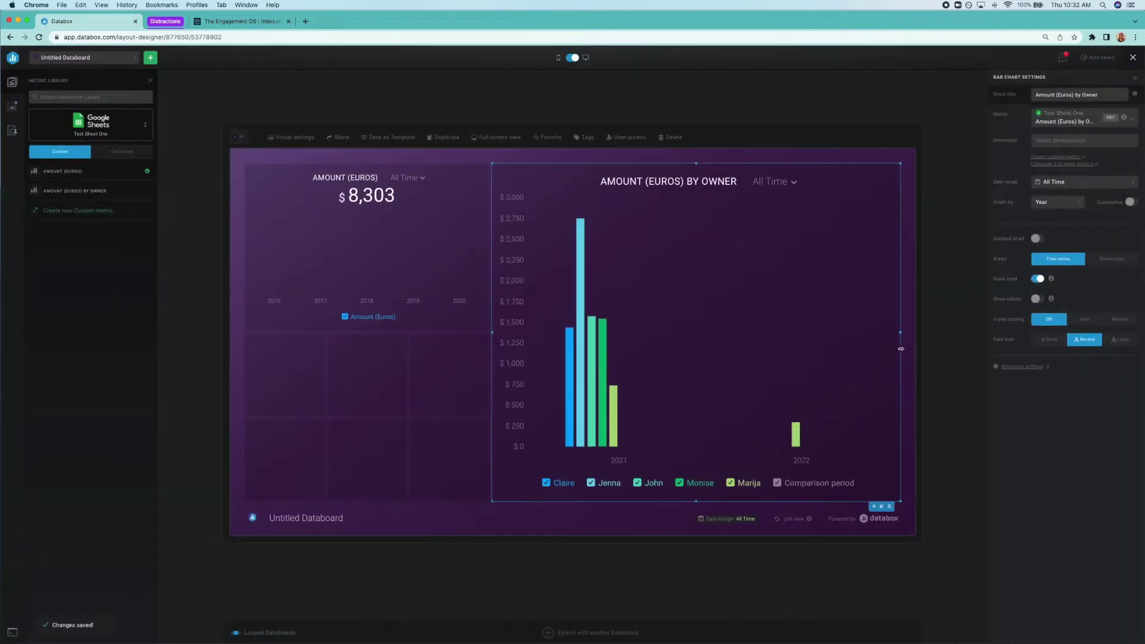
{"action": "left_click", "coordinate": [367, 268]}
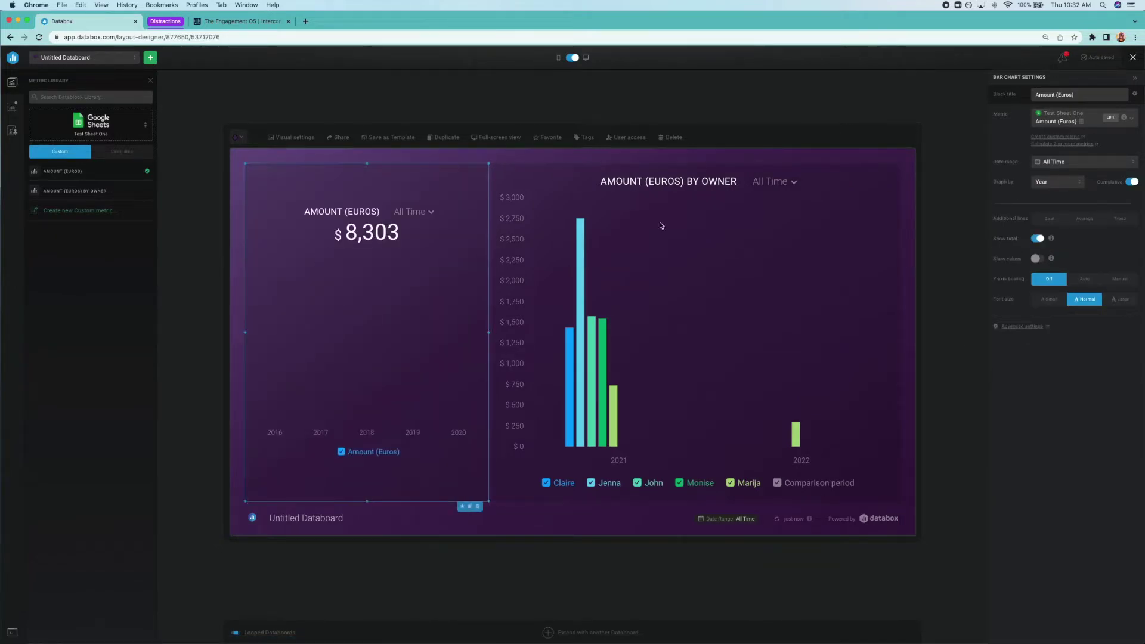